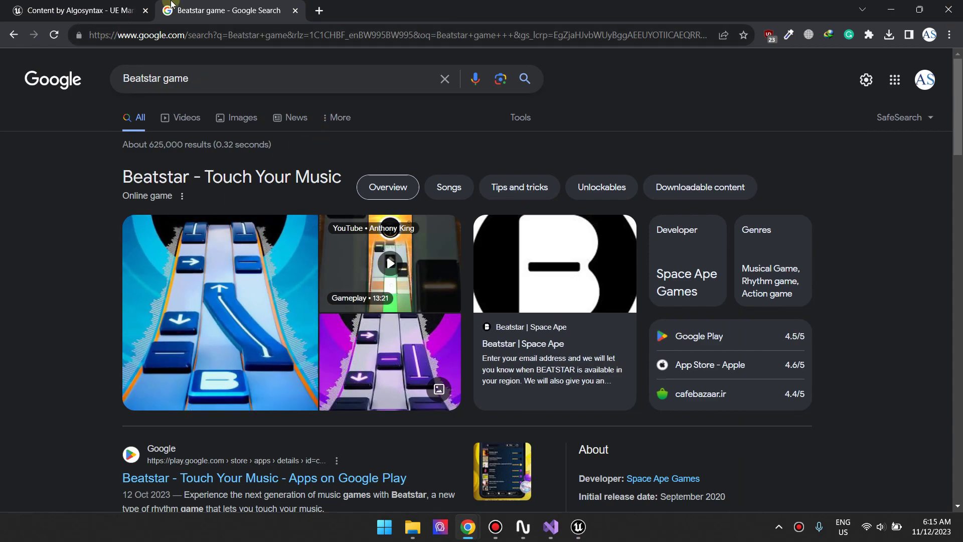
Compare the Algosyntax marketplace listing with the Beatstar search results, then return to Unreal Editor.
{"action": "left_click", "coordinate": [119, 4]}
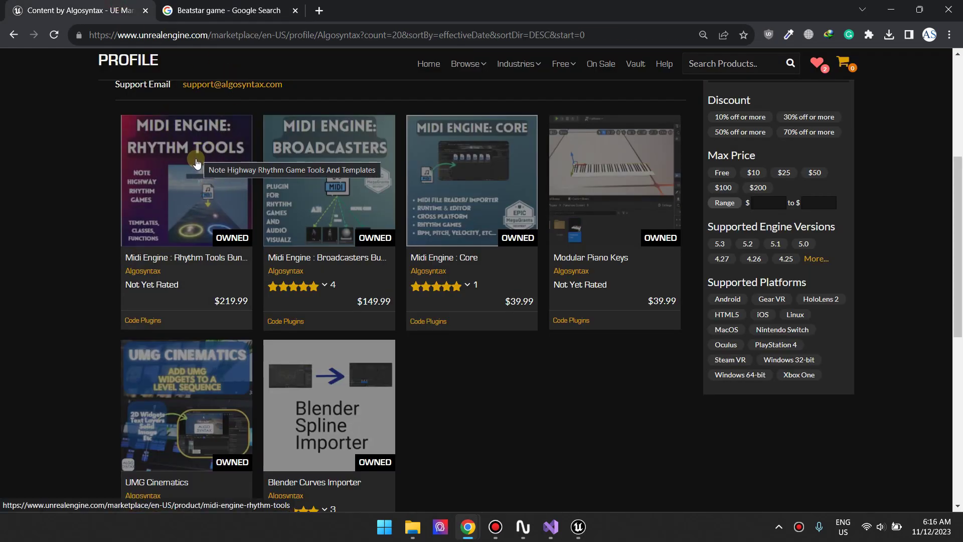
{"action": "left_click", "coordinate": [228, 10]}
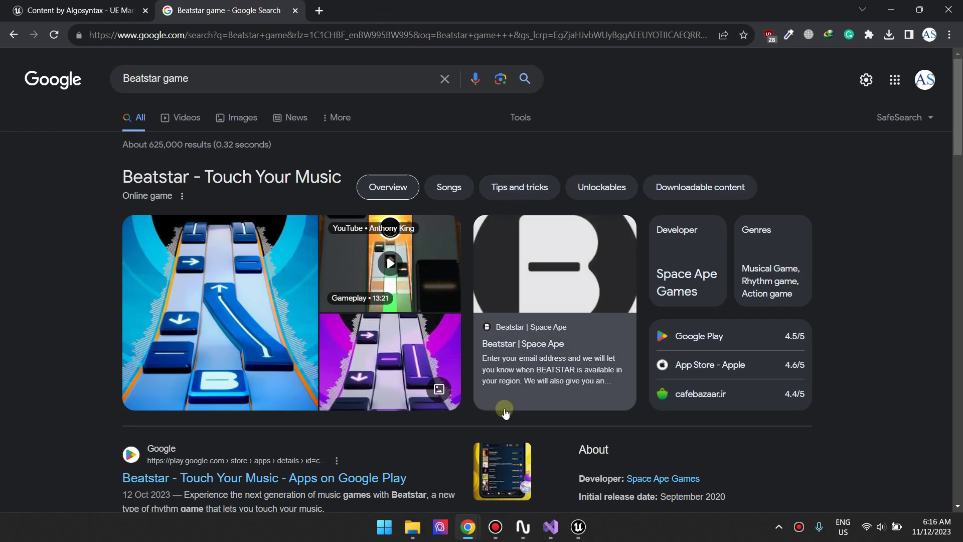
{"action": "left_click", "coordinate": [587, 536]}
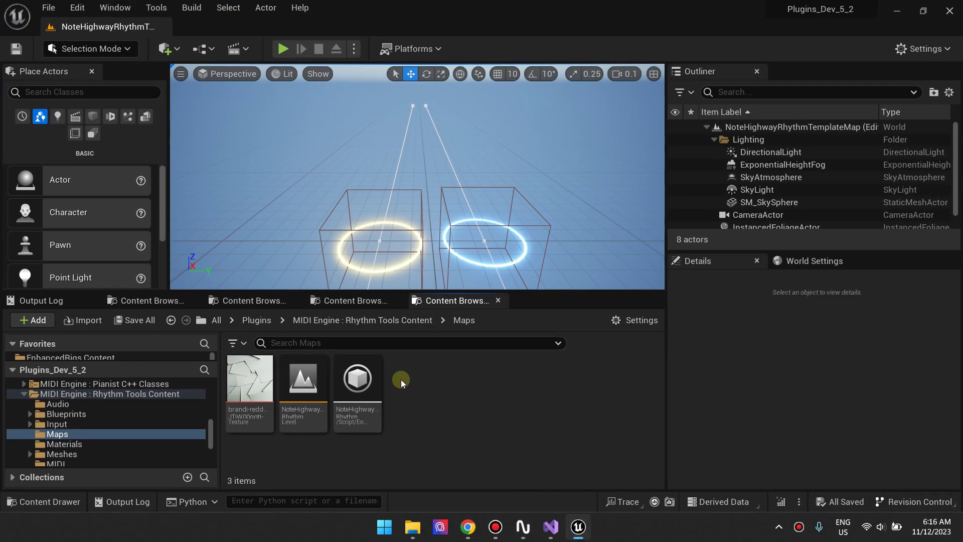
Open the MIDI Engine : Rhythm Tools Content folder in the Content Browser.
{"action": "left_click", "coordinate": [398, 321]}
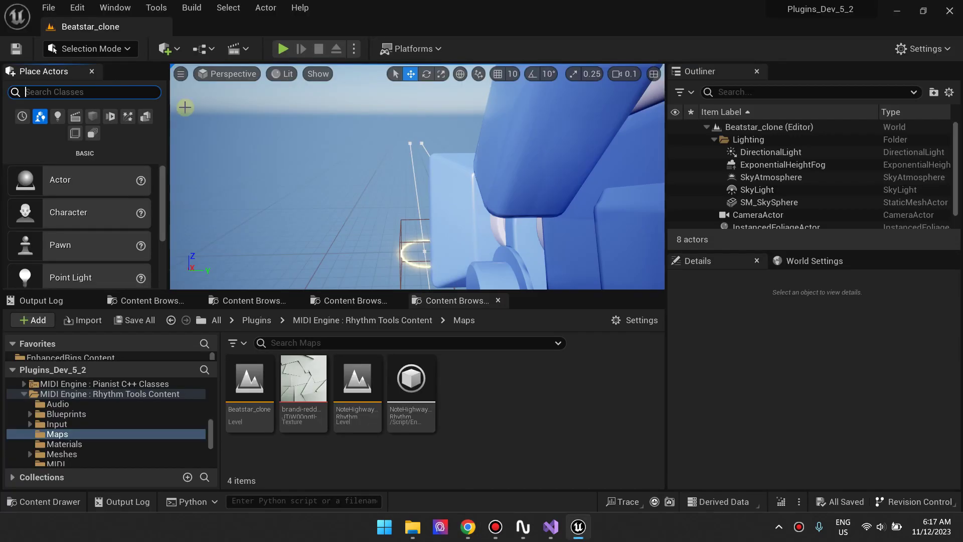
Place a Plane actor in the level and set its Y rotation to 90.
{"action": "type", "text": "Pla"}
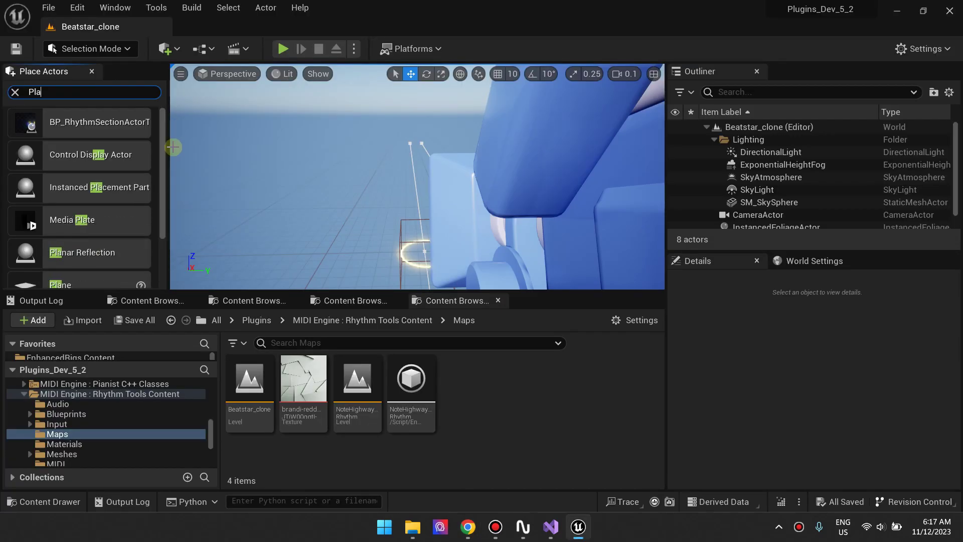
{"action": "type", "text": "ne"}
{"action": "left_click_drag", "start_coordinate": [410, 159], "coordinate": [411, 159]}
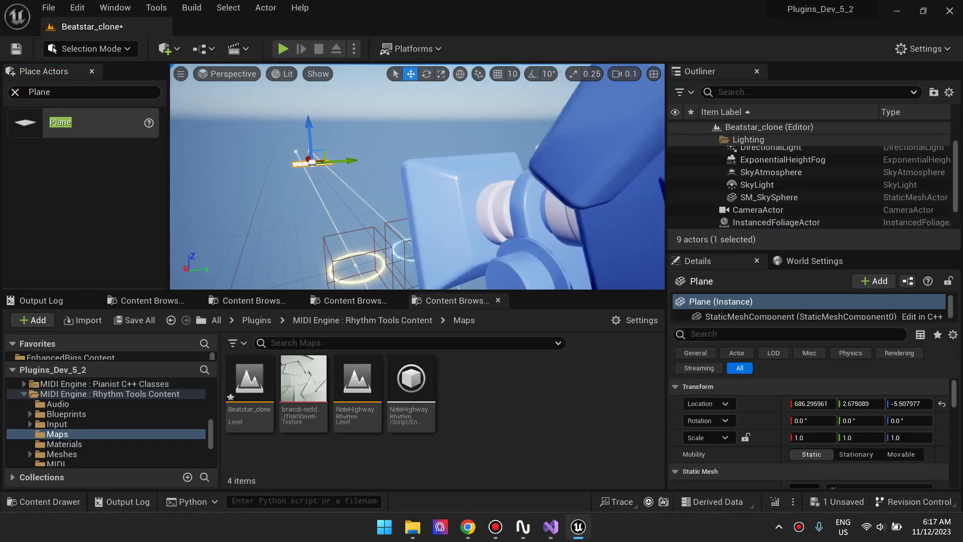
{"action": "left_click", "coordinate": [865, 421]}
{"action": "type", "text": "90"}
{"action": "key", "text": "Return"}
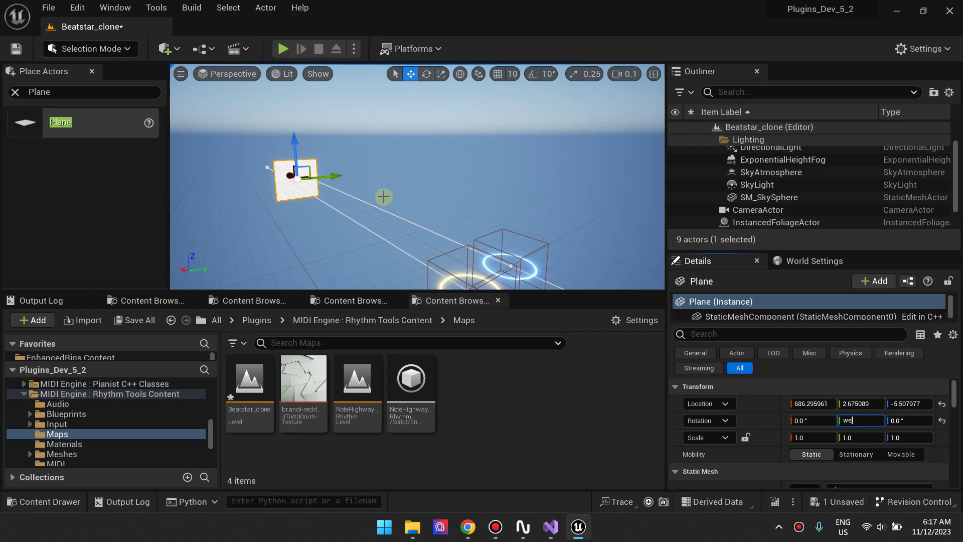
Scale the upright plane up to a huge size of about 45.
{"action": "scroll", "coordinate": [384, 197], "scroll_direction": "down", "scroll_amount": 4}
{"action": "left_click", "coordinate": [522, 180]}
{"action": "right_click_drag", "start_coordinate": [521, 180], "coordinate": [471, 165]}
{"action": "left_click", "coordinate": [398, 186]}
{"action": "key", "text": "r"}
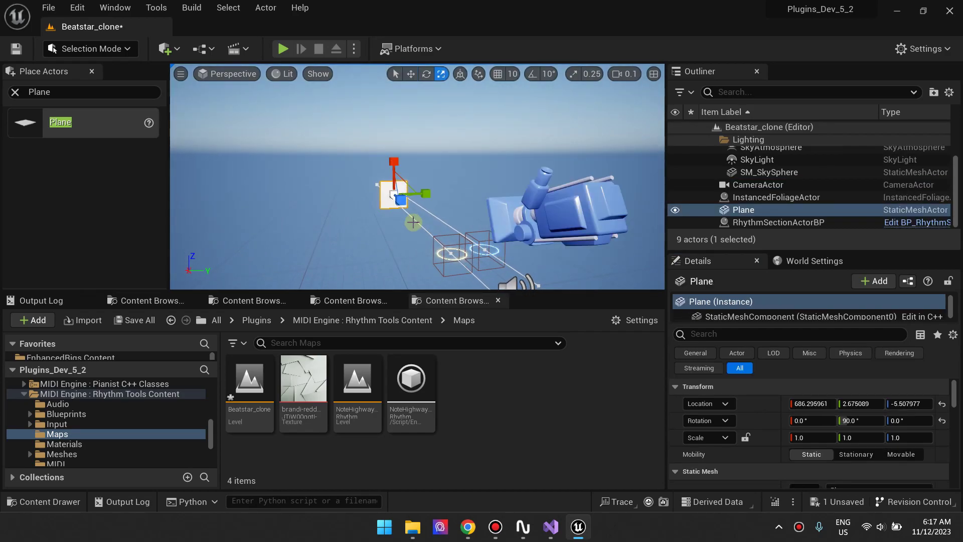
{"action": "left_click_drag", "start_coordinate": [394, 195], "coordinate": [692, 190]}
Push the plane further back along X to form the backdrop.
{"action": "left_click", "coordinate": [551, 203]}
{"action": "key", "text": "w"}
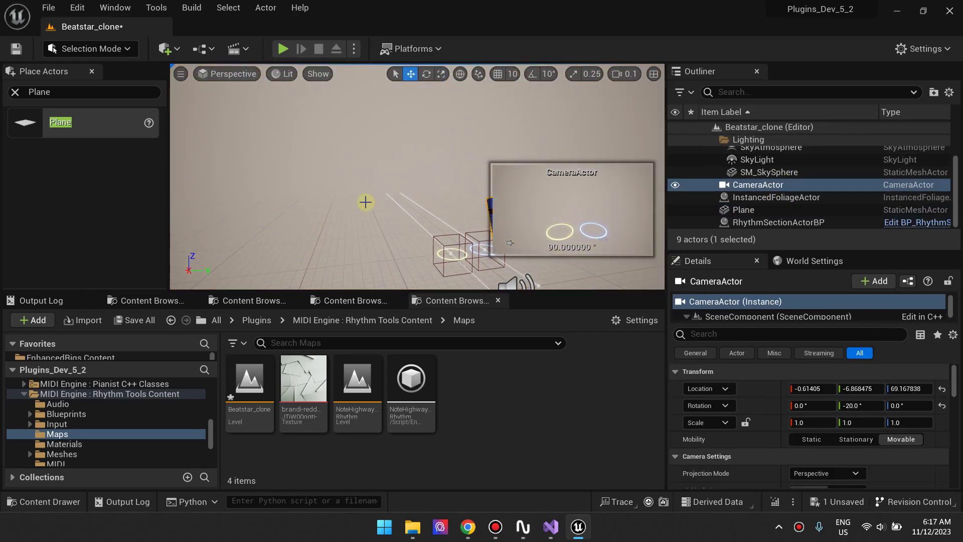
{"action": "scroll", "coordinate": [396, 228], "scroll_direction": "down", "scroll_amount": 3}
{"action": "right_click_drag", "start_coordinate": [383, 239], "coordinate": [321, 243]}
{"action": "key", "text": "s"}
{"action": "scroll", "coordinate": [383, 239], "scroll_direction": "up", "scroll_amount": 1}
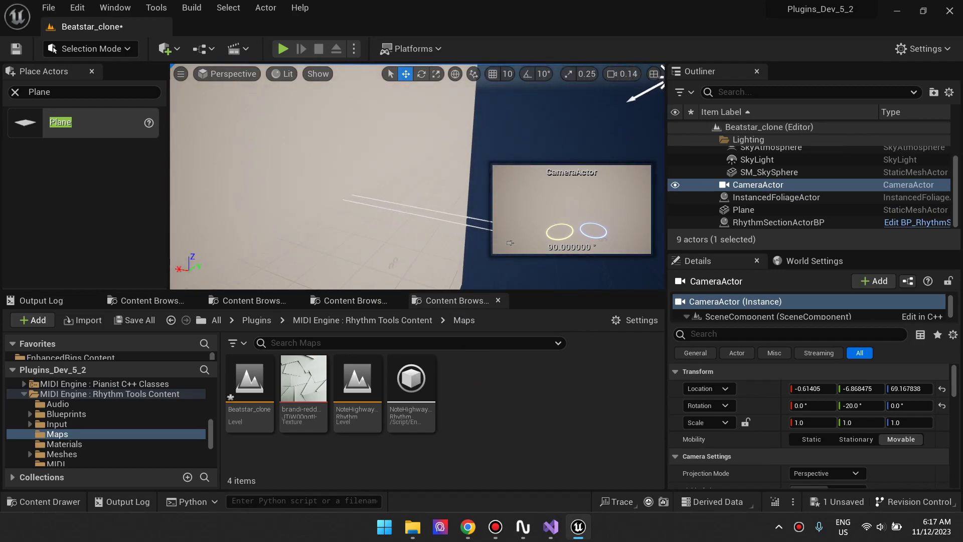
{"action": "left_click", "coordinate": [321, 199]}
{"action": "left_click_drag", "start_coordinate": [312, 189], "coordinate": [279, 182]}
{"action": "key", "text": "a"}
{"action": "right_click_drag", "start_coordinate": [334, 207], "coordinate": [361, 206]}
{"action": "scroll", "coordinate": [334, 207], "scroll_direction": "up", "scroll_amount": 3}
{"action": "left_click_drag", "start_coordinate": [334, 207], "coordinate": [331, 206]}
{"action": "right_click_drag", "start_coordinate": [331, 205], "coordinate": [577, 80]}
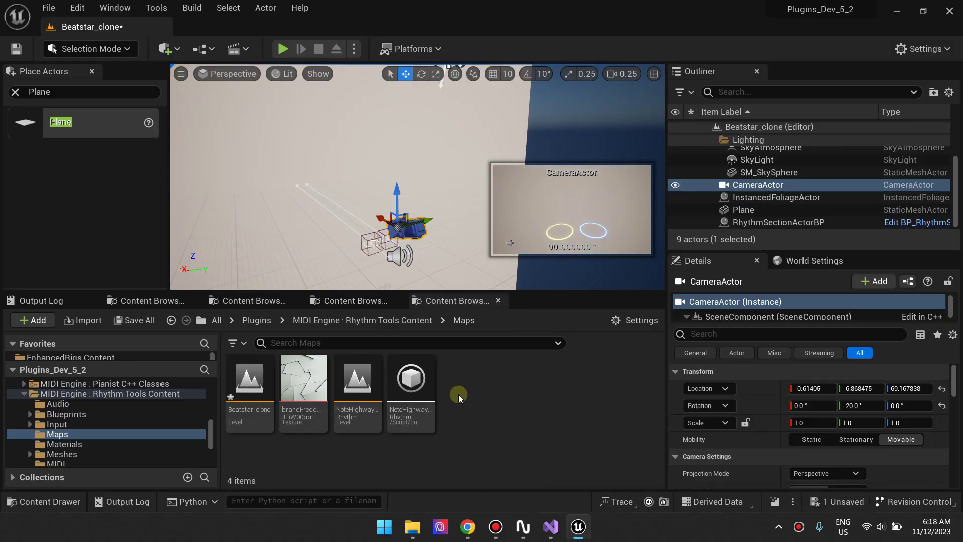
Create a new material named PlaneMat in the Maps folder.
{"action": "right_click", "coordinate": [459, 397]}
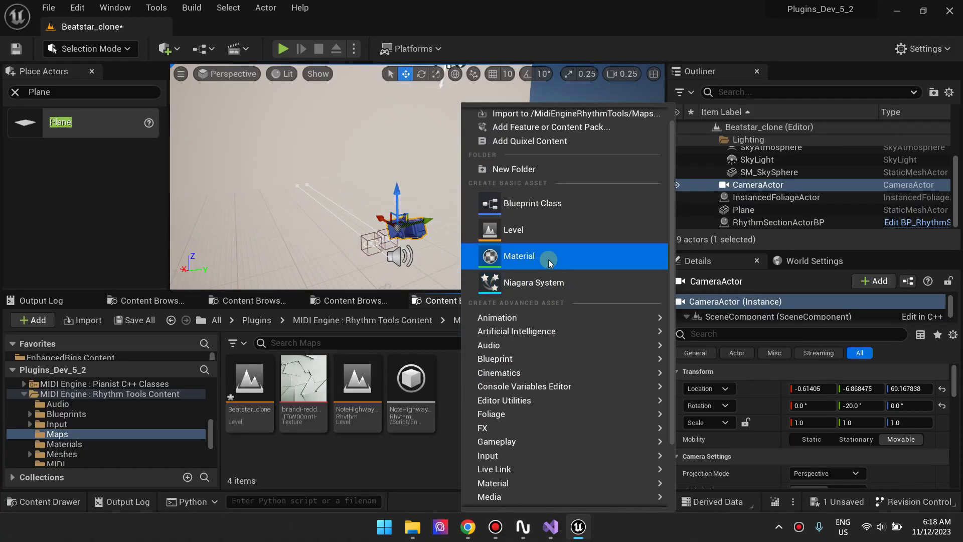
{"action": "left_click", "coordinate": [548, 262]}
{"action": "type", "text": "PlaneMat"}
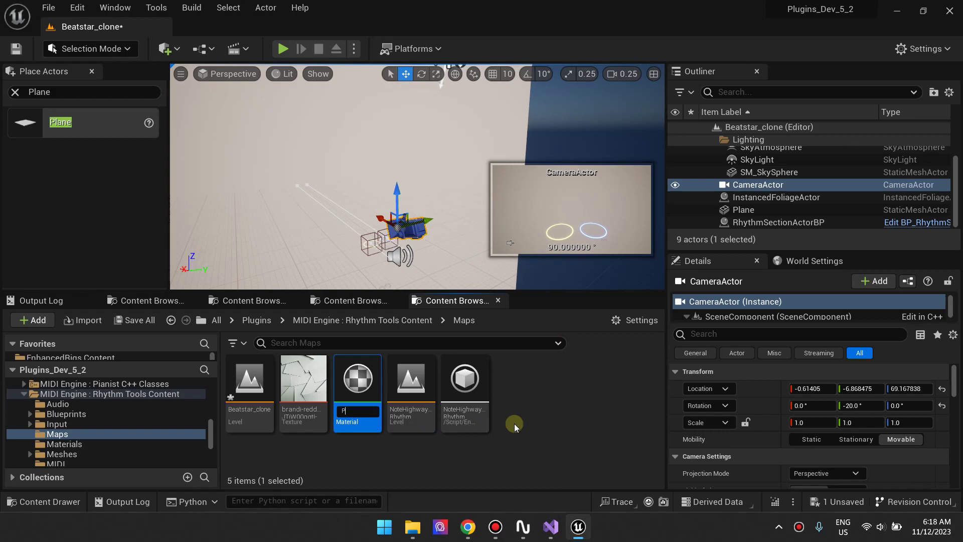
{"action": "key", "text": "Return"}
Set PlaneMat's shading model to Unlit, checking the Beatstar reference in Chrome.
{"action": "double_click", "coordinate": [464, 391]}
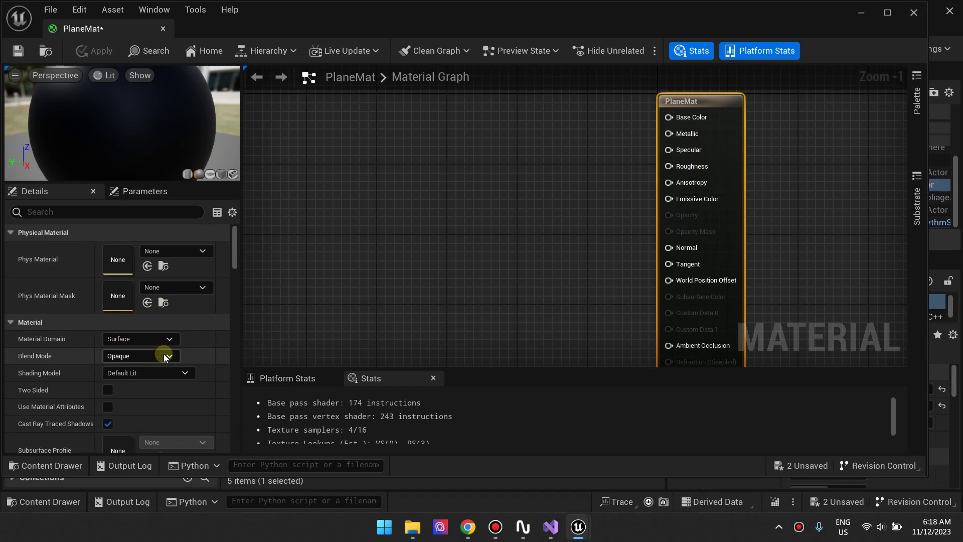
{"action": "left_click", "coordinate": [177, 373]}
{"action": "left_click", "coordinate": [137, 224]}
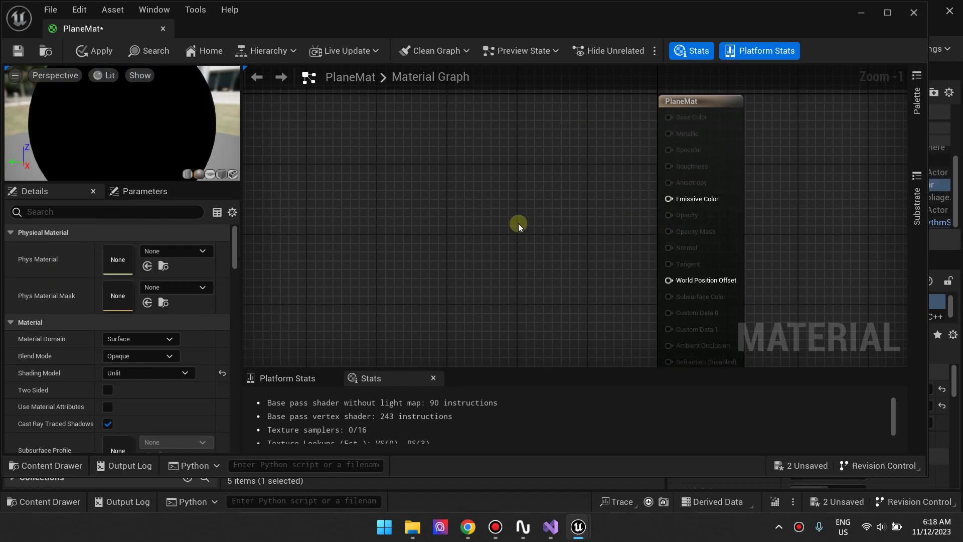
{"action": "left_click", "coordinate": [467, 527]}
{"action": "left_click", "coordinate": [406, 461]}
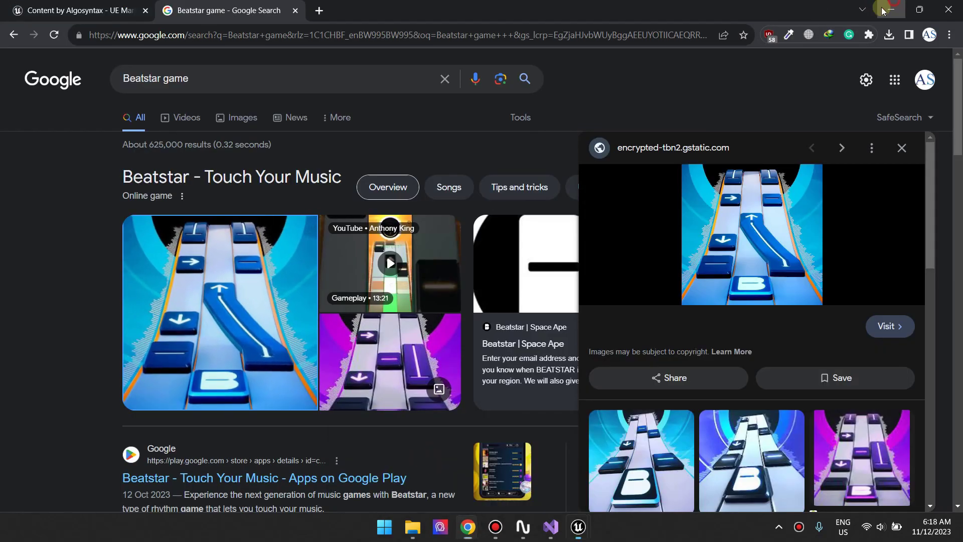
{"action": "left_click", "coordinate": [882, 11]}
Wire a blue-violet Constant3Vector into Emissive Color, then apply and save PlaneMat.
{"action": "key", "text": "3"}
{"action": "left_click", "coordinate": [434, 193]}
{"action": "left_click_drag", "start_coordinate": [543, 216], "coordinate": [669, 199]}
{"action": "left_click", "coordinate": [221, 249]}
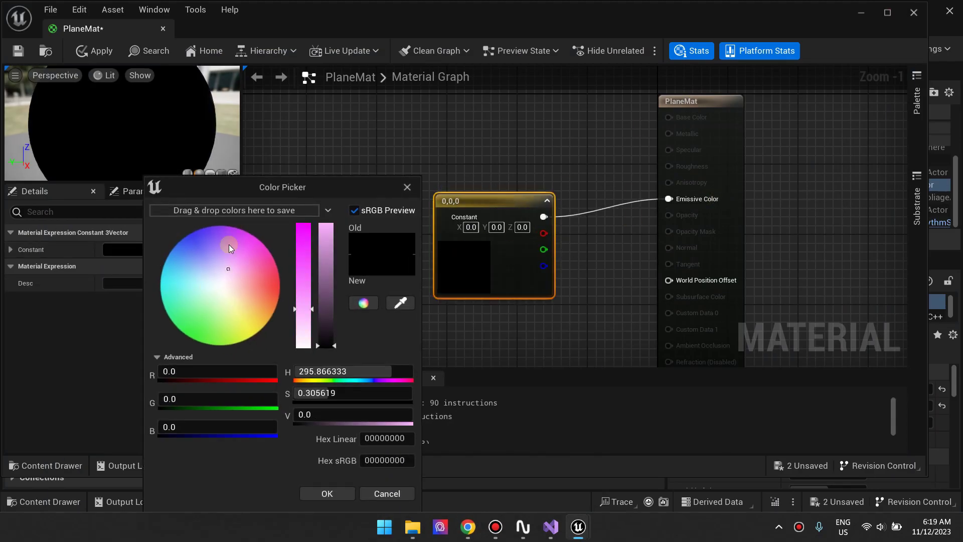
{"action": "left_click_drag", "start_coordinate": [229, 245], "coordinate": [195, 243]}
{"action": "left_click", "coordinate": [326, 240]}
{"action": "left_click", "coordinate": [329, 493]}
{"action": "left_click", "coordinate": [94, 50]}
{"action": "left_click", "coordinate": [20, 51]}
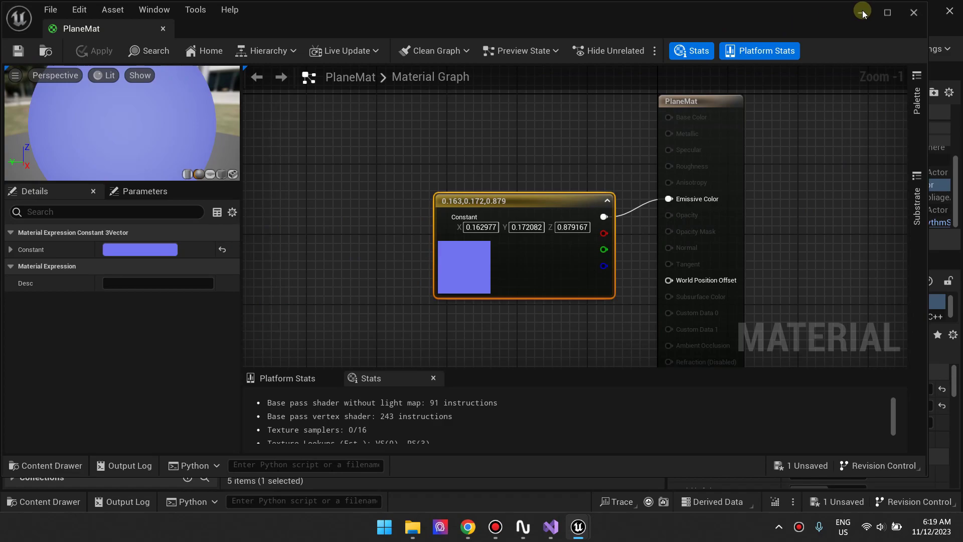
Assign PlaneMat to the backdrop plane and test-play the level.
{"action": "left_click", "coordinate": [862, 12]}
{"action": "left_click", "coordinate": [427, 161]}
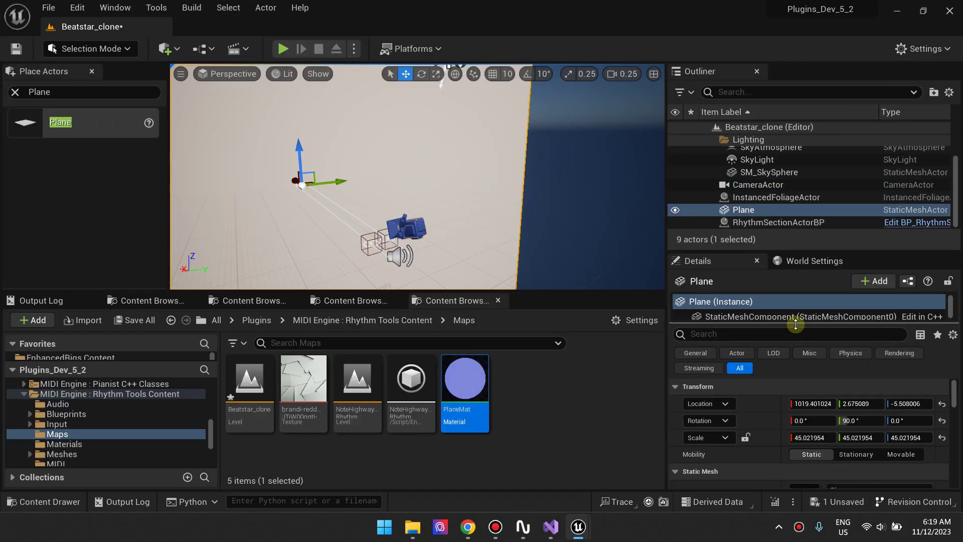
{"action": "left_click_drag", "start_coordinate": [795, 325], "coordinate": [793, 332]}
{"action": "scroll", "coordinate": [736, 441], "scroll_direction": "down", "scroll_amount": 4}
{"action": "left_click_drag", "start_coordinate": [465, 389], "coordinate": [813, 412]}
{"action": "scroll", "coordinate": [720, 451], "scroll_direction": "down", "scroll_amount": 4}
{"action": "key", "text": "alt+p"}
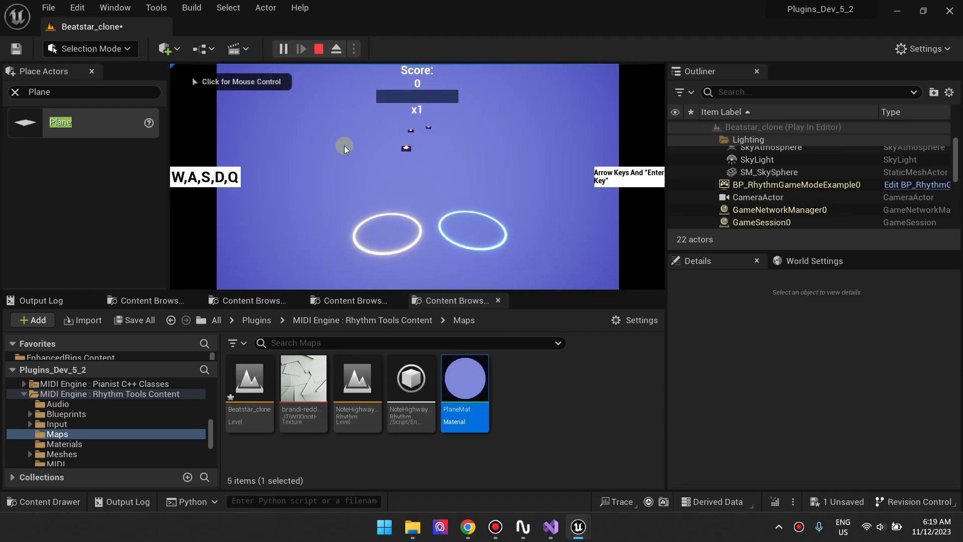
{"action": "key", "text": "Escape"}
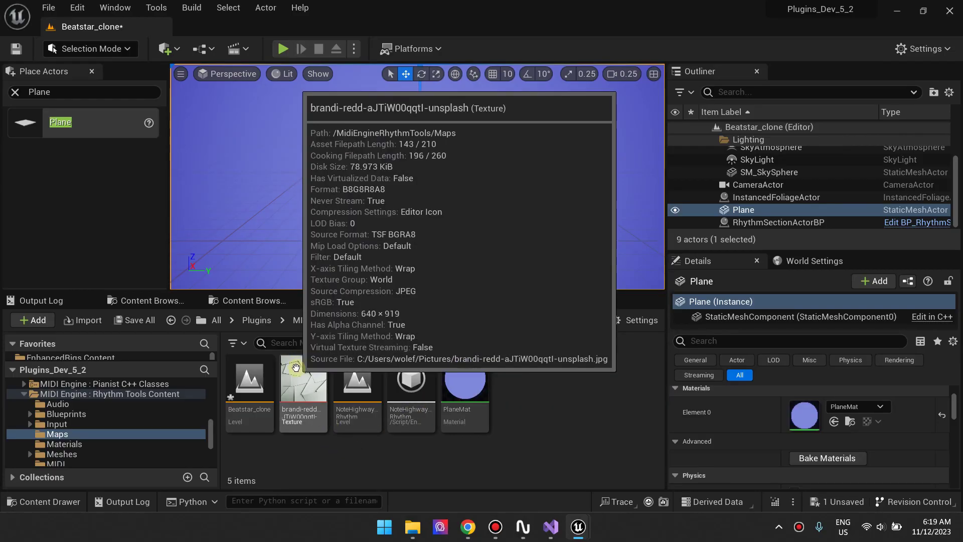
Inspect the paper texture, then add a Texture Sample node to PlaneMat's graph.
{"action": "double_click", "coordinate": [296, 368]}
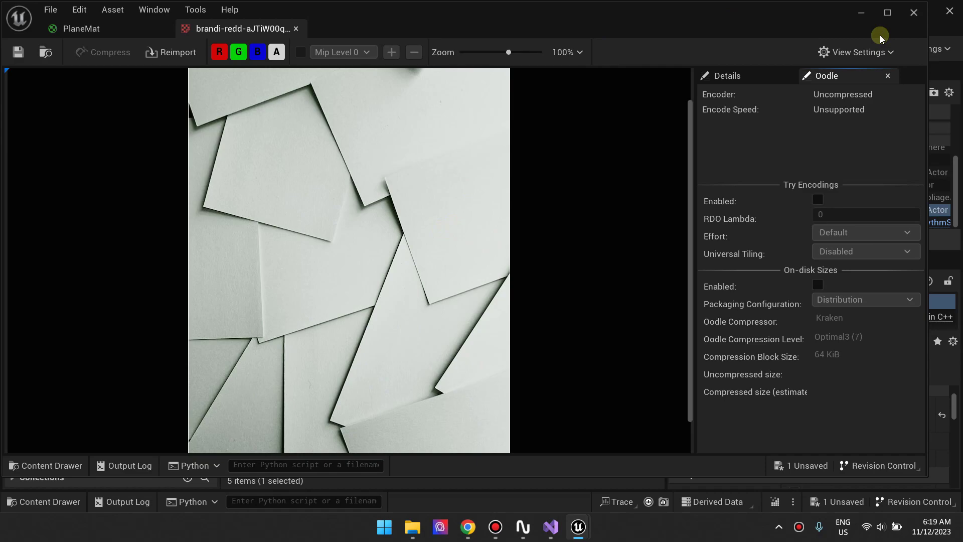
{"action": "left_click", "coordinate": [915, 12]}
{"action": "double_click", "coordinate": [464, 394]}
{"action": "right_click_drag", "start_coordinate": [382, 320], "coordinate": [399, 323]}
{"action": "left_click_drag", "start_coordinate": [447, 166], "coordinate": [356, 150]}
{"action": "right_click", "coordinate": [319, 251]}
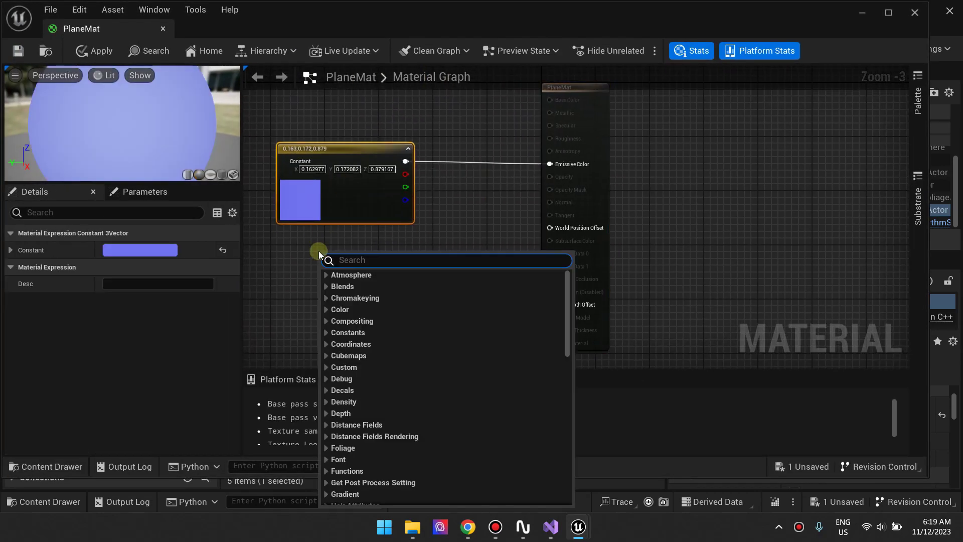
{"action": "type", "text": "text"}
{"action": "key", "text": "Return"}
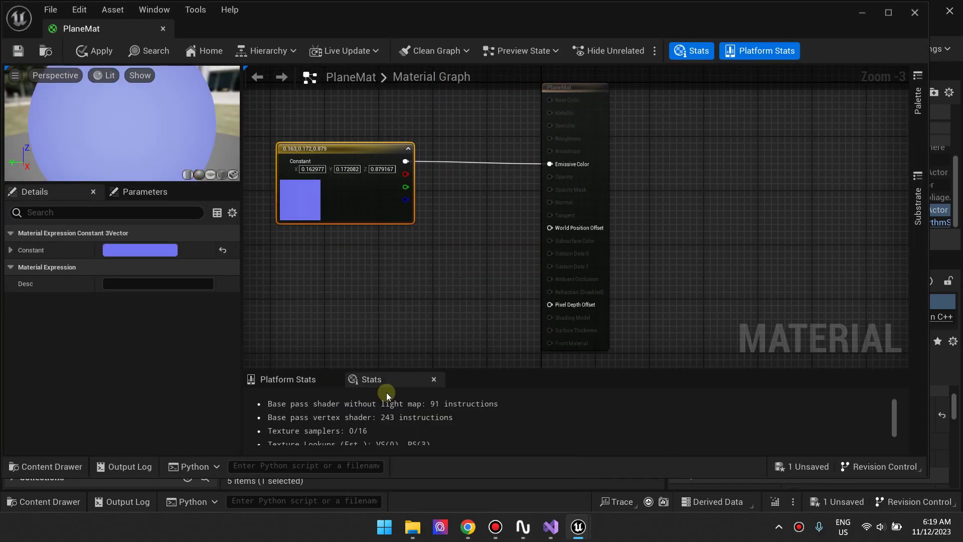
Set the sample to the brandi texture, wire its RGB into Emissive Color, and apply.
{"action": "left_click", "coordinate": [186, 354]}
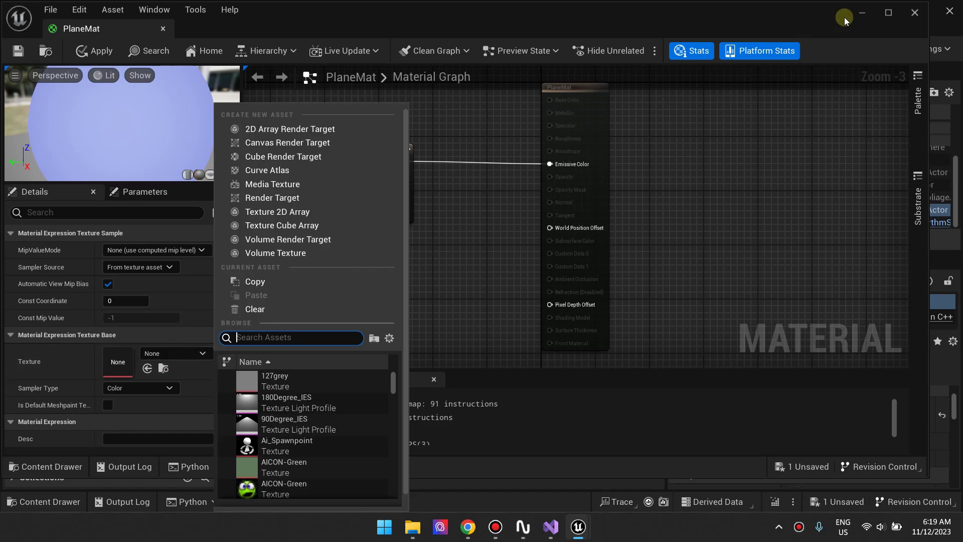
{"action": "left_click", "coordinate": [862, 13]}
{"action": "left_click_drag", "start_coordinate": [296, 400], "coordinate": [354, 343]}
{"action": "mouse_move", "coordinate": [577, 527]}
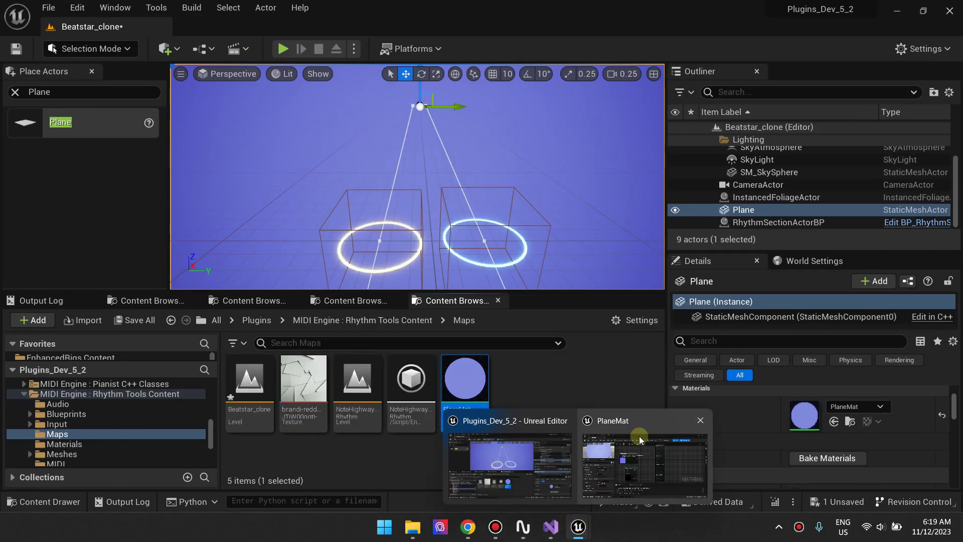
{"action": "left_click", "coordinate": [644, 446]}
{"action": "left_click", "coordinate": [190, 354]}
{"action": "type", "text": "brandi"}
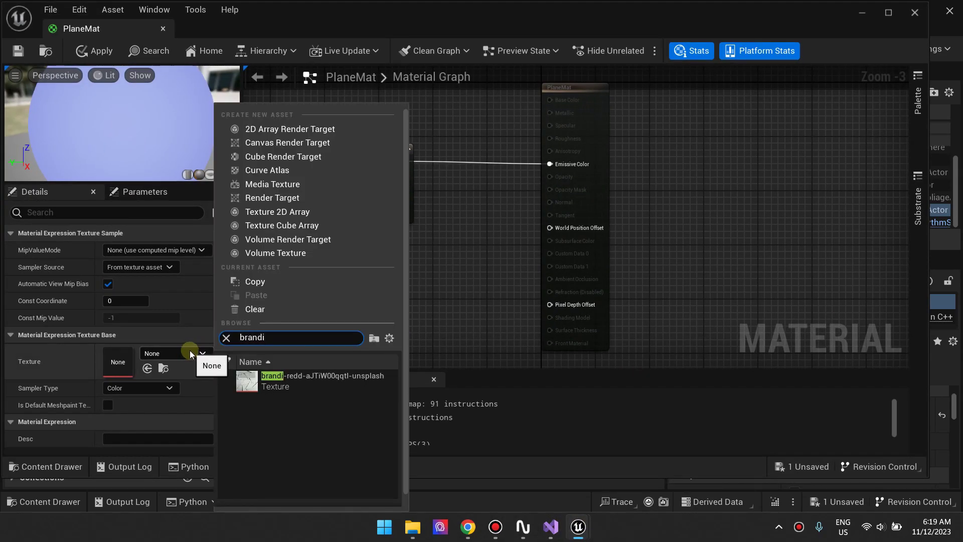
{"action": "left_click", "coordinate": [276, 380]}
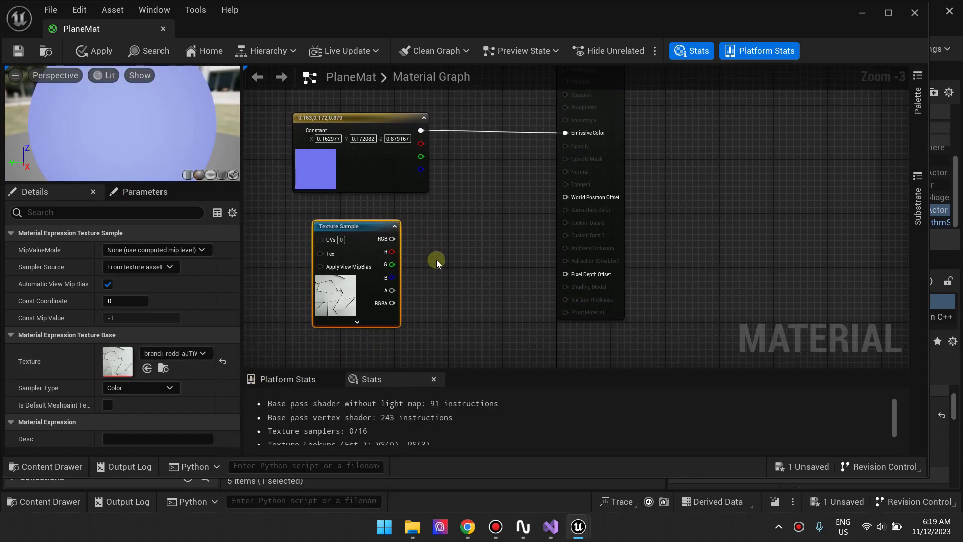
{"action": "left_click_drag", "start_coordinate": [389, 252], "coordinate": [553, 145]}
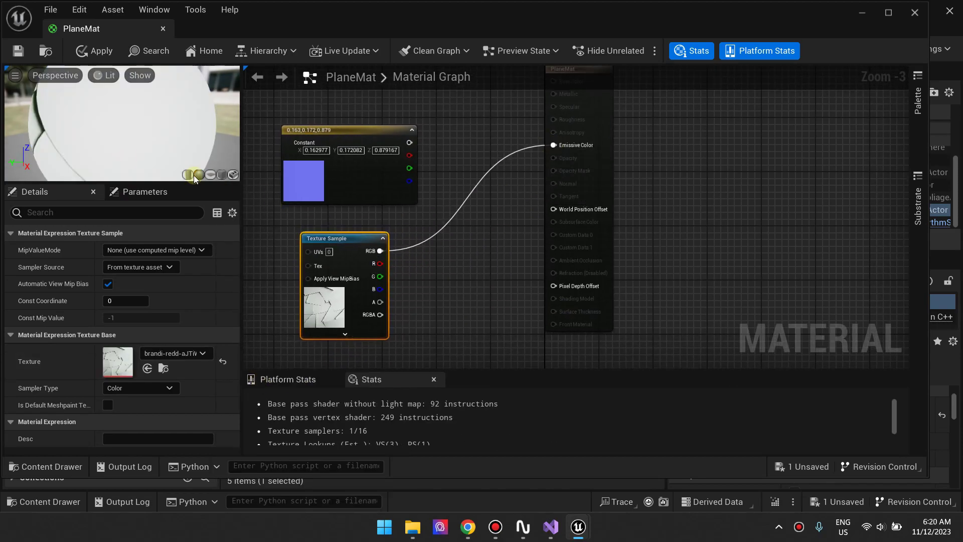
{"action": "left_click", "coordinate": [210, 174]}
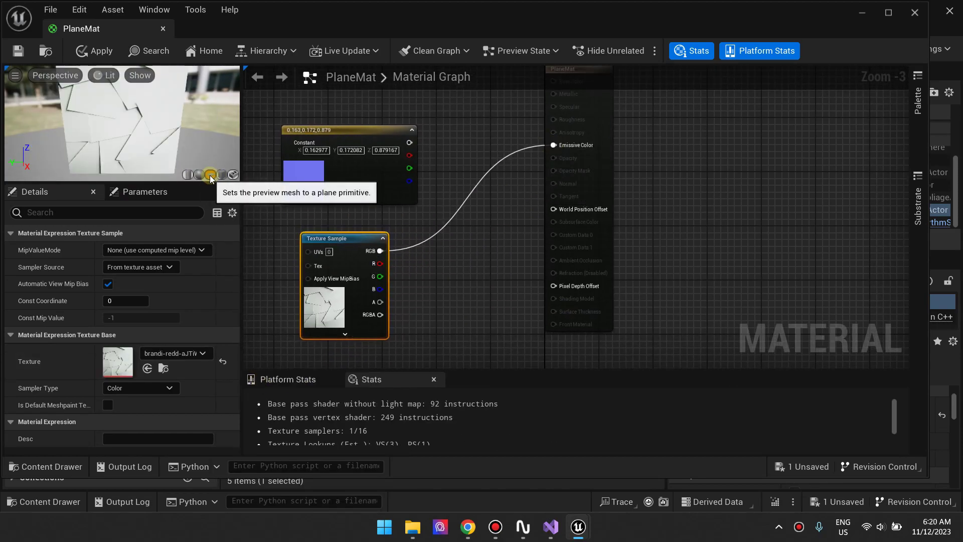
{"action": "left_click", "coordinate": [82, 50]}
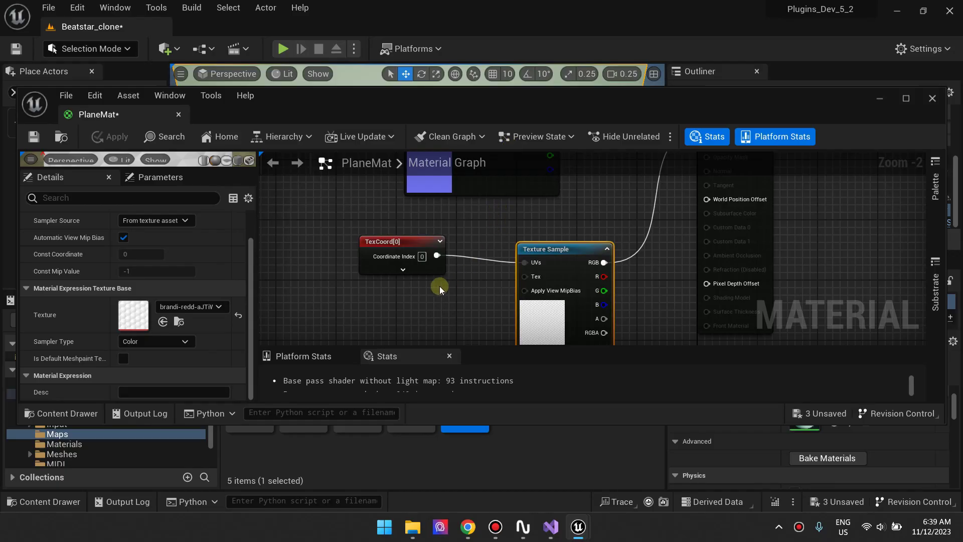
Inspect the hexagon texture and the TexCoord node's UTiling and VTiling in PlaneMat.
{"action": "left_click", "coordinate": [880, 99]}
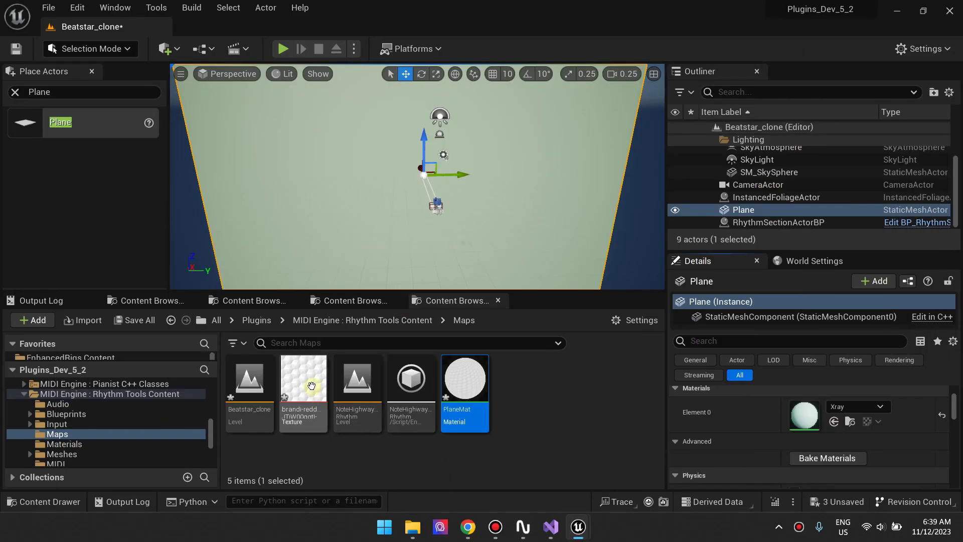
{"action": "double_click", "coordinate": [303, 397]}
{"action": "scroll", "coordinate": [570, 196], "scroll_direction": "down", "scroll_amount": 3}
{"action": "scroll", "coordinate": [509, 228], "scroll_direction": "up", "scroll_amount": 2}
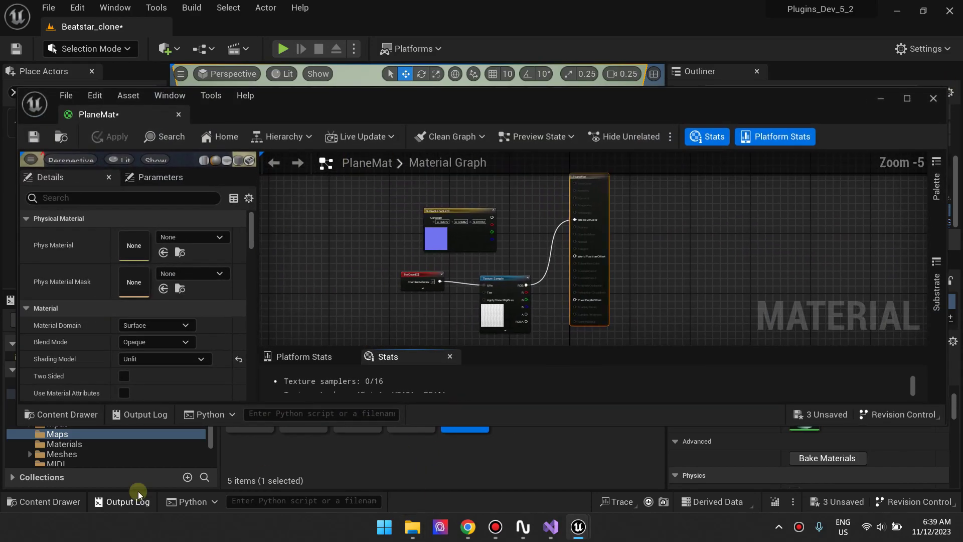
{"action": "right_click_drag", "start_coordinate": [471, 286], "coordinate": [397, 243]}
{"action": "scroll", "coordinate": [454, 283], "scroll_direction": "up", "scroll_amount": 5}
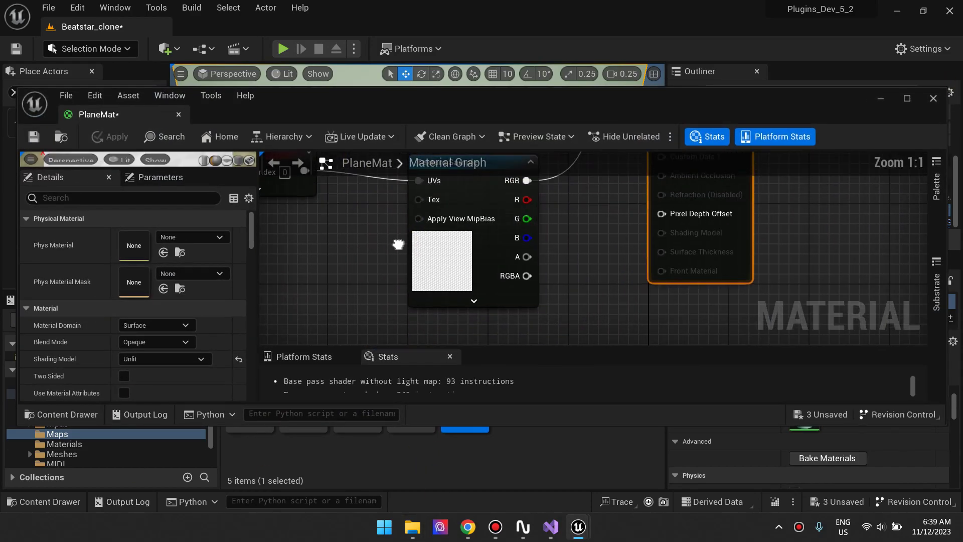
{"action": "left_click", "coordinate": [471, 220]}
{"action": "right_click_drag", "start_coordinate": [586, 196], "coordinate": [519, 224]}
{"action": "scroll", "coordinate": [526, 235], "scroll_direction": "down", "scroll_amount": 4}
{"action": "left_click", "coordinate": [351, 240]}
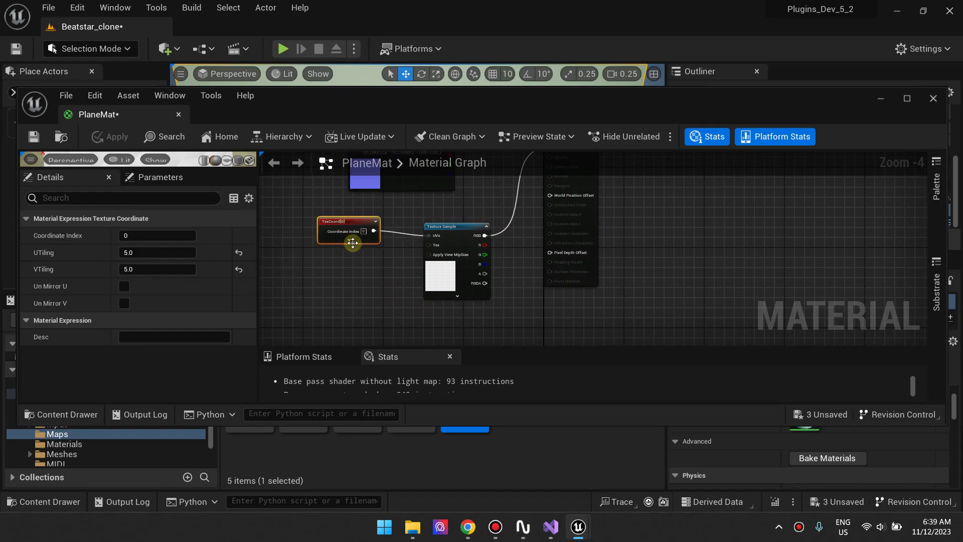
{"action": "left_click", "coordinate": [346, 244]}
{"action": "scroll", "coordinate": [351, 250], "scroll_direction": "up", "scroll_amount": 4}
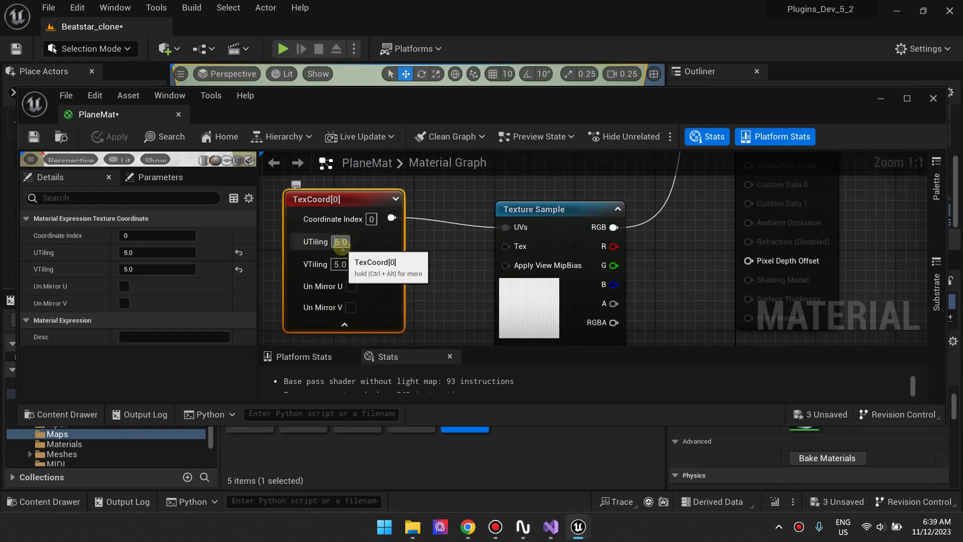
{"action": "left_click", "coordinate": [422, 317]}
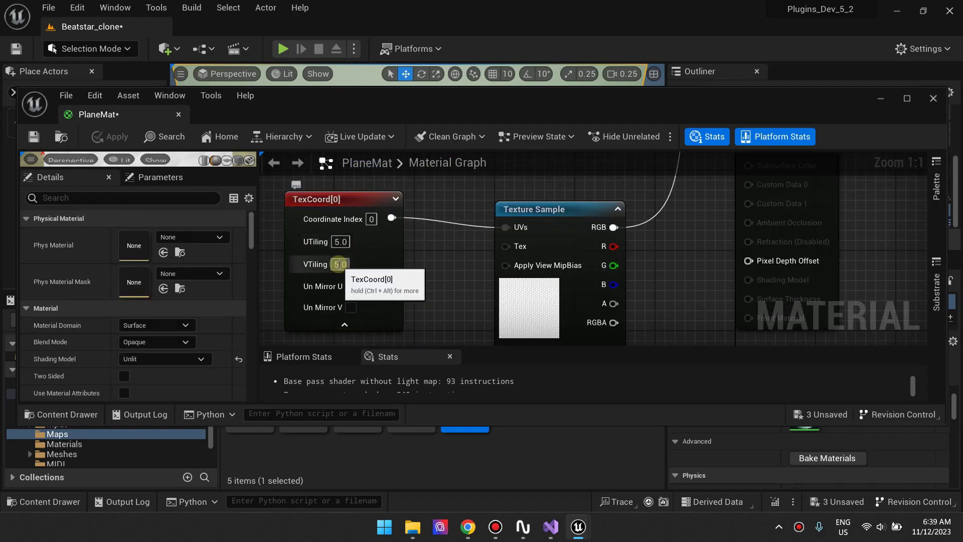
Save PlaneMat and assign it to the Plane to show the hex texture.
{"action": "key", "text": "ctrl+s"}
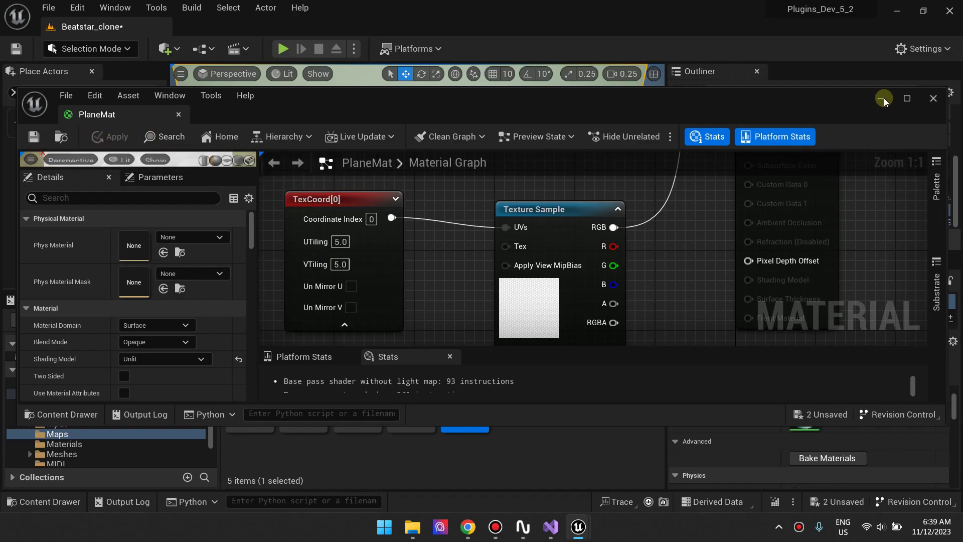
{"action": "left_click", "coordinate": [883, 99]}
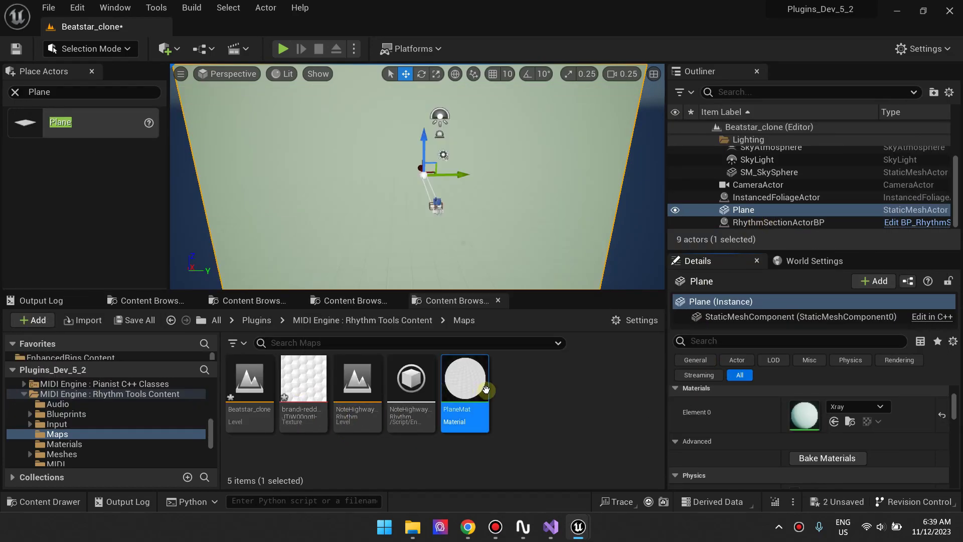
{"action": "left_click_drag", "start_coordinate": [464, 379], "coordinate": [804, 416]}
{"action": "key", "text": "w"}
{"action": "right_click_drag", "start_coordinate": [422, 175], "coordinate": [419, 204]}
{"action": "key", "text": "a"}
{"action": "scroll", "coordinate": [419, 207], "scroll_direction": "down", "scroll_amount": 2}
{"action": "key", "text": "s"}
{"action": "mouse_move", "coordinate": [511, 187]}
{"action": "right_mouse_down"}
{"action": "mouse_move", "coordinate": [522, 186]}
{"action": "mouse_move", "coordinate": [512, 168]}
{"action": "right_mouse_up"}
Test-play the level, then select the camera actor.
{"action": "left_click", "coordinate": [283, 49]}
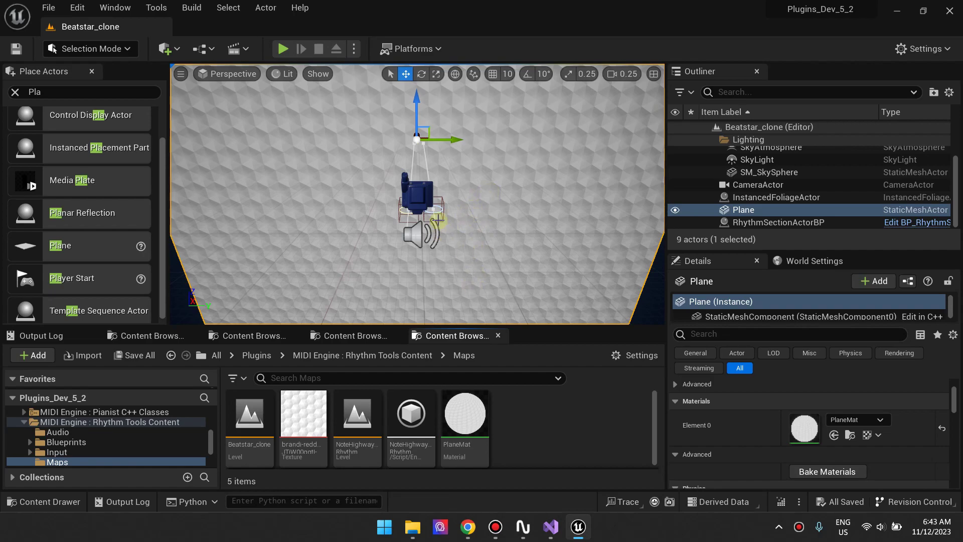
{"action": "left_click", "coordinate": [415, 190]}
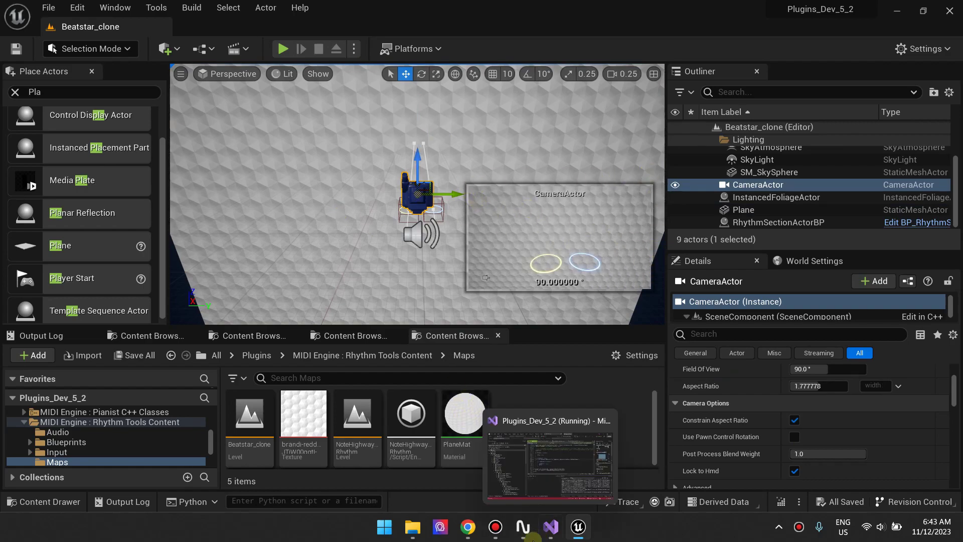
{"action": "mouse_move", "coordinate": [467, 527]}
{"action": "left_click", "coordinate": [405, 448]}
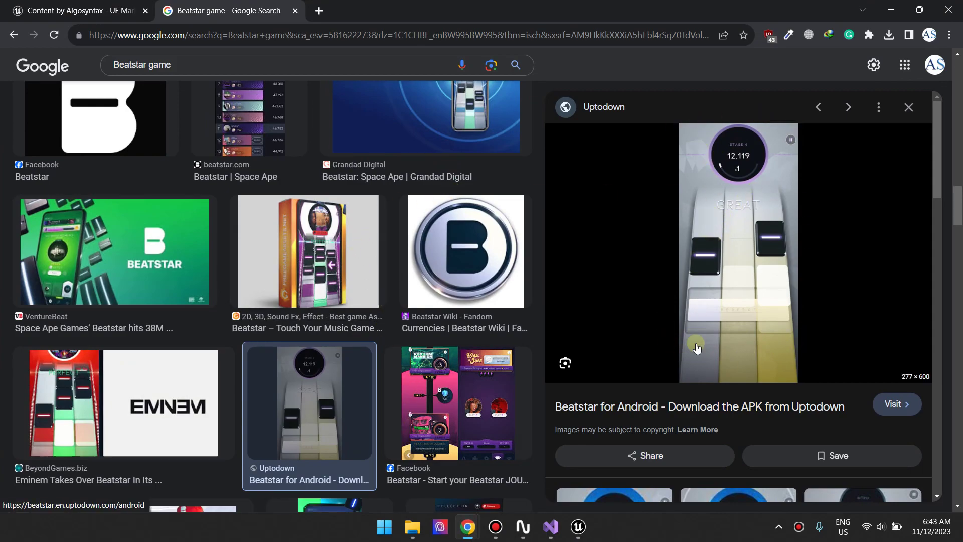
{"action": "scroll", "coordinate": [331, 326], "scroll_direction": "up", "scroll_amount": 3}
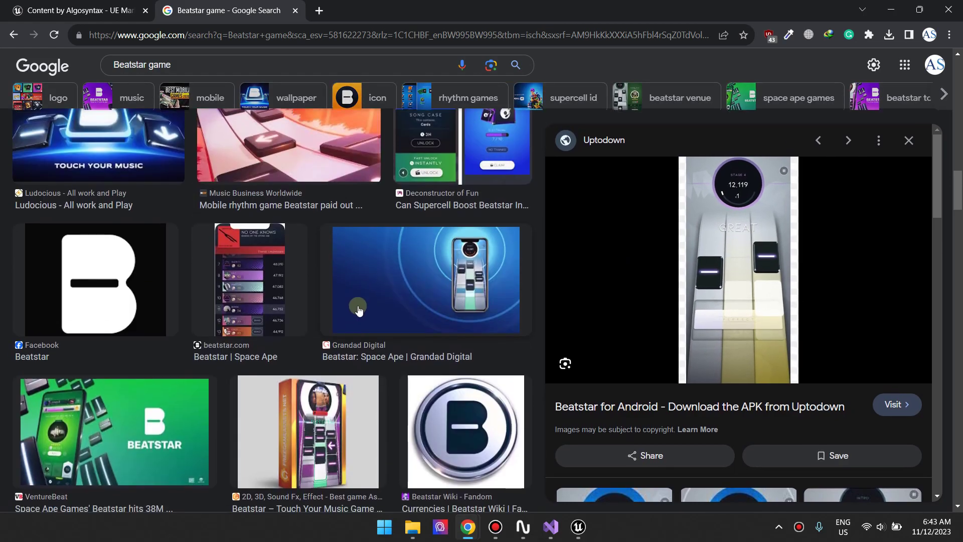
{"action": "scroll", "coordinate": [339, 331], "scroll_direction": "down", "scroll_amount": 4}
{"action": "scroll", "coordinate": [346, 328], "scroll_direction": "up", "scroll_amount": 1}
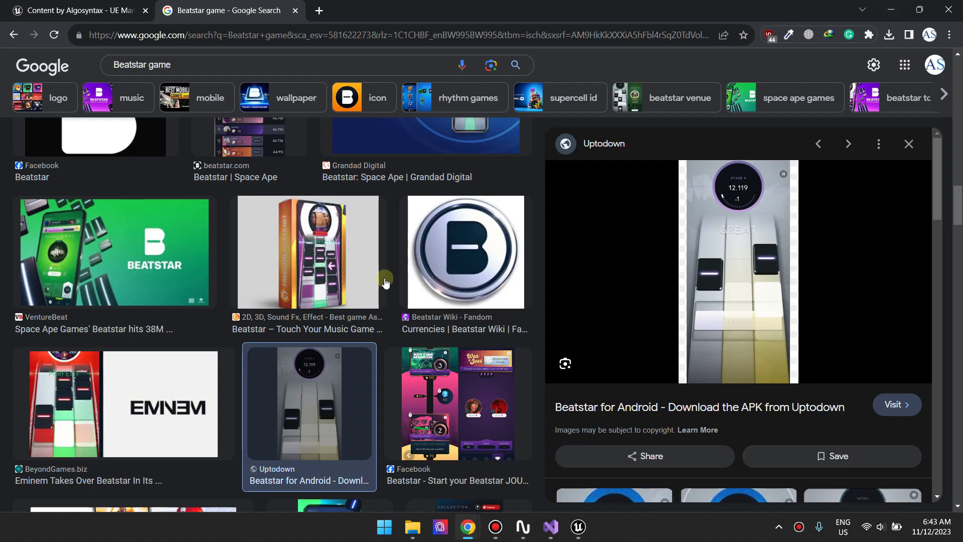
{"action": "scroll", "coordinate": [385, 282], "scroll_direction": "down", "scroll_amount": 10}
{"action": "scroll", "coordinate": [133, 316], "scroll_direction": "up", "scroll_amount": 3}
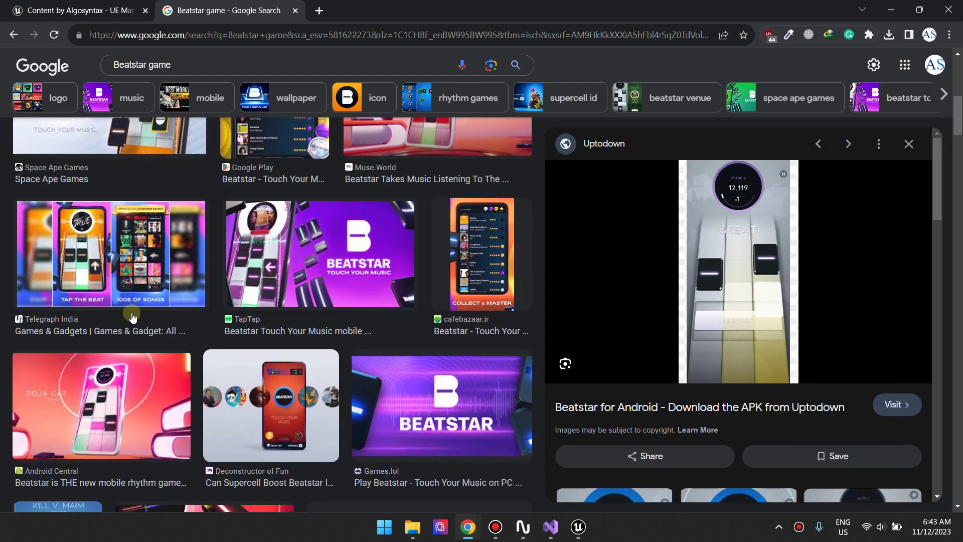
{"action": "left_click", "coordinate": [115, 260]}
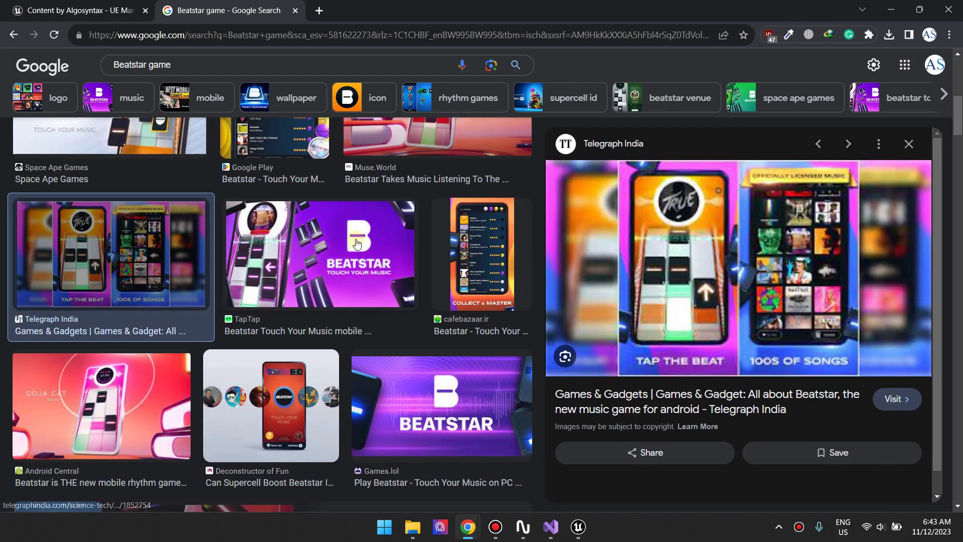
{"action": "scroll", "coordinate": [356, 245], "scroll_direction": "up", "scroll_amount": 3}
{"action": "left_click", "coordinate": [436, 291]}
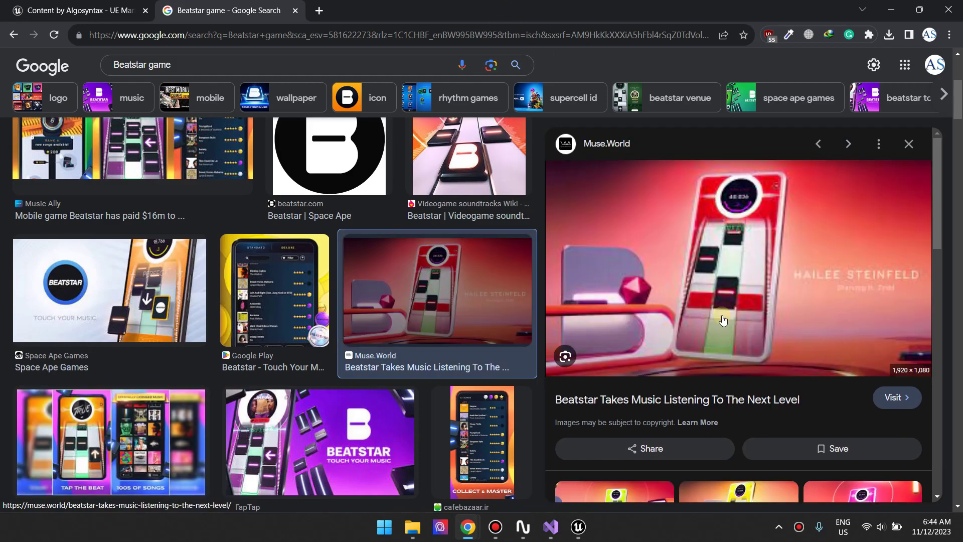
{"action": "left_click", "coordinate": [890, 9]}
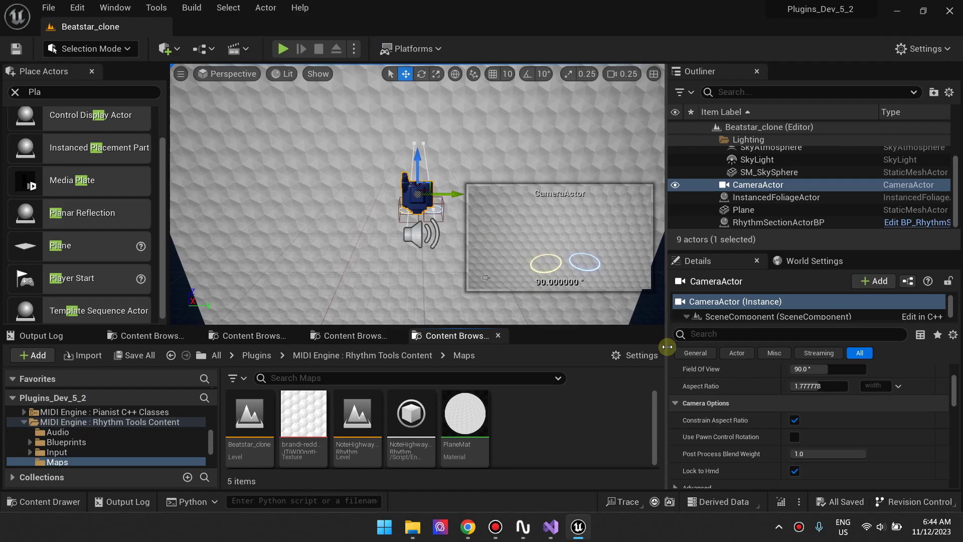
Set the camera's aspect ratio to 1.0.
{"action": "left_click_drag", "start_coordinate": [667, 347], "coordinate": [601, 350]}
{"action": "left_click", "coordinate": [780, 386]}
{"action": "type", "text": "1"}
{"action": "key", "text": "Return"}
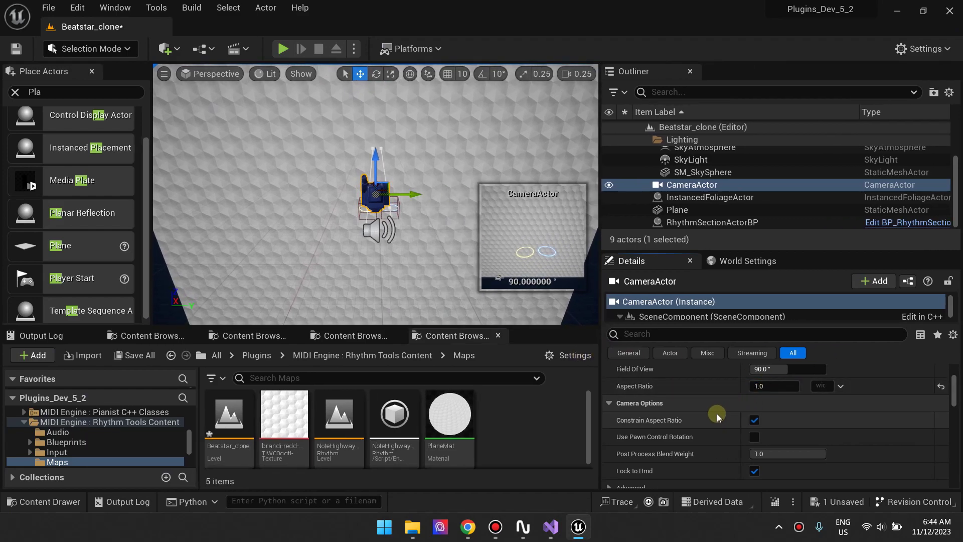
{"action": "scroll", "coordinate": [717, 418], "scroll_direction": "down", "scroll_amount": 1}
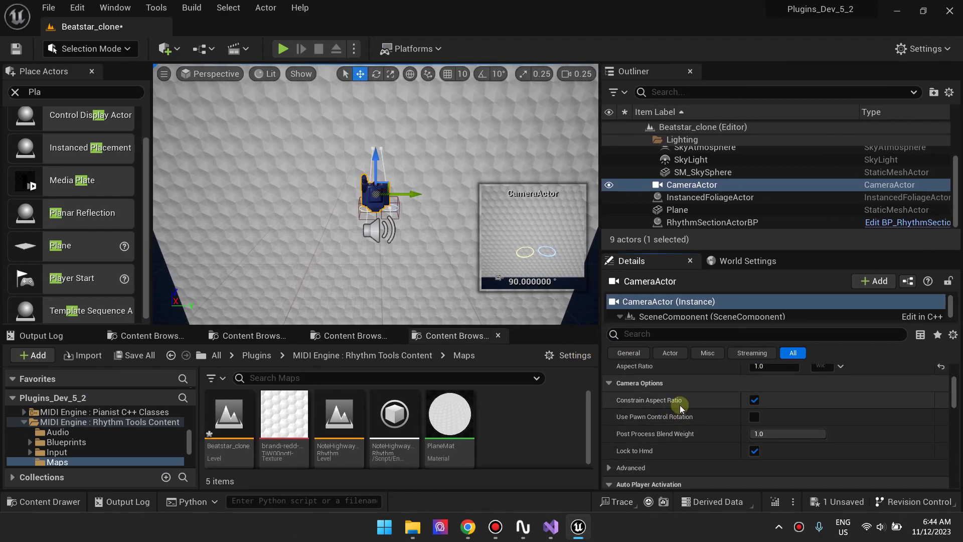
Reselect the camera actor and run a quick test play of its view.
{"action": "right_click_drag", "start_coordinate": [430, 190], "coordinate": [432, 177]}
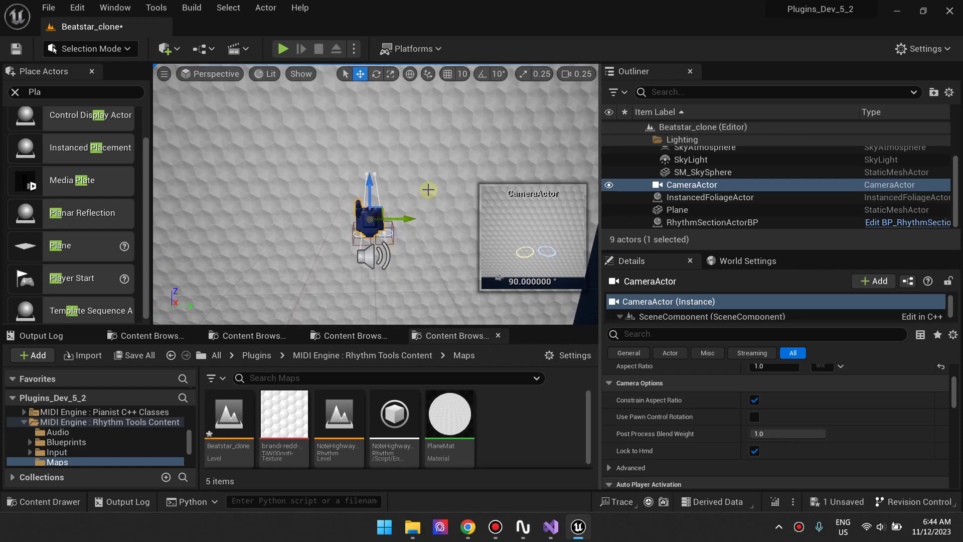
{"action": "left_click", "coordinate": [431, 183]}
{"action": "key", "text": "w"}
{"action": "left_click", "coordinate": [369, 221]}
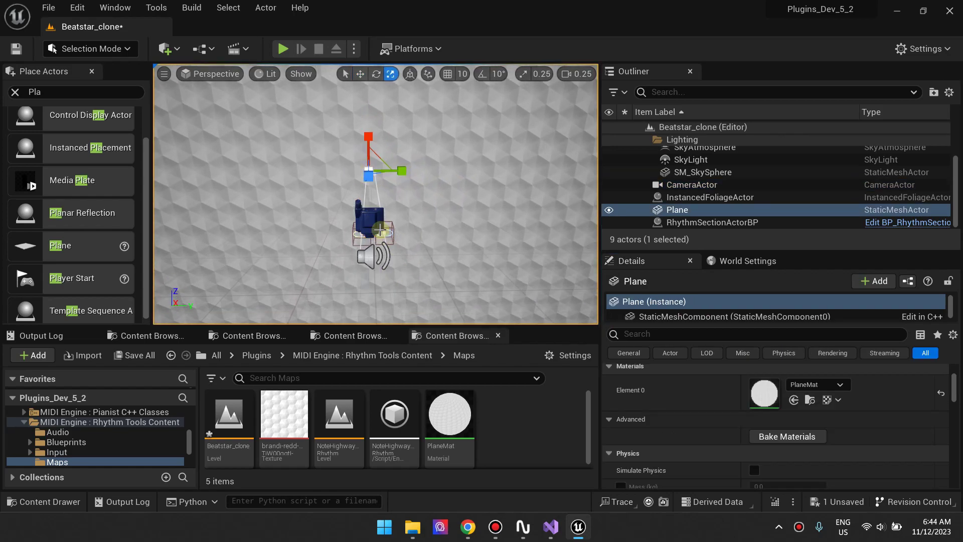
{"action": "left_click", "coordinate": [283, 48]}
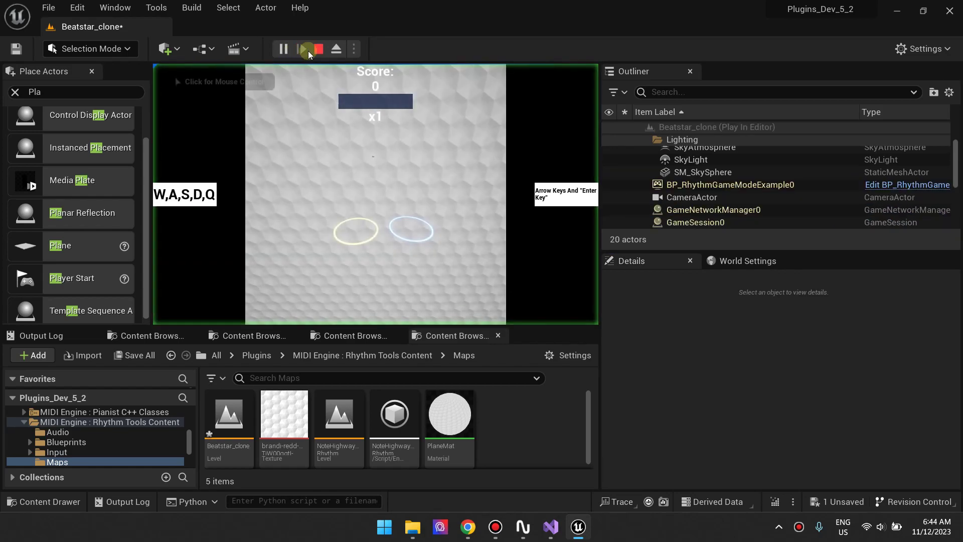
{"action": "left_click", "coordinate": [319, 48]}
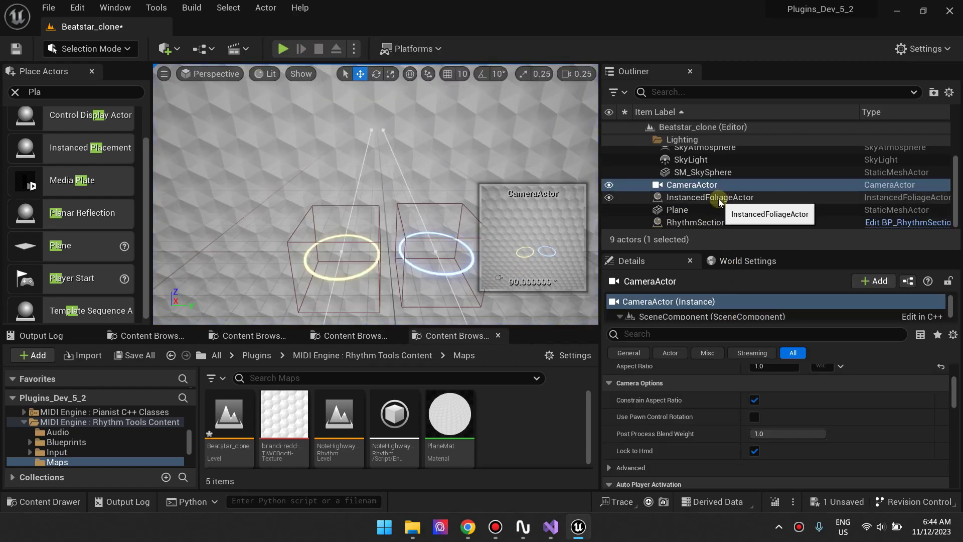
Adjust the camera's field of view to about 46.7° and retest the framing.
{"action": "scroll", "coordinate": [773, 398], "scroll_direction": "up", "scroll_amount": 2}
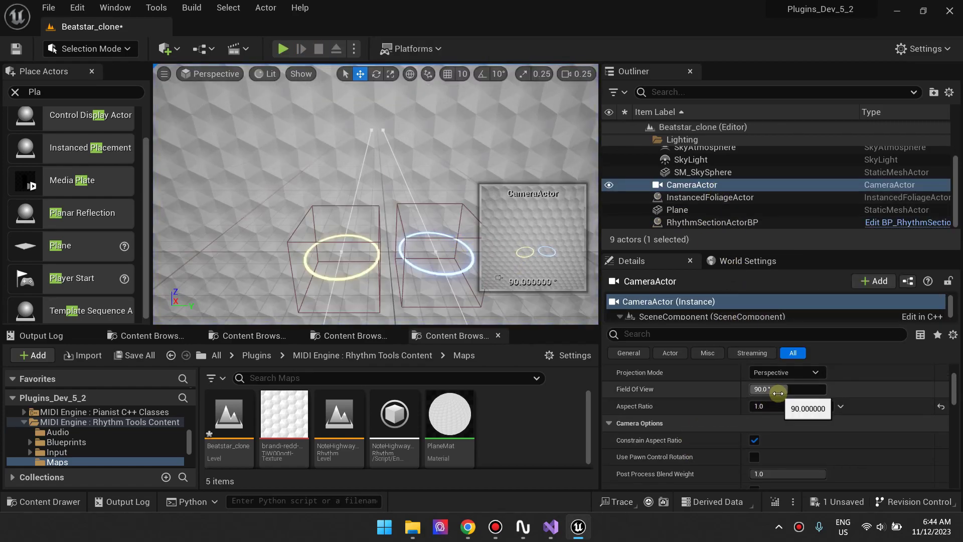
{"action": "mouse_move", "coordinate": [772, 390]}
{"action": "left_mouse_down"}
{"action": "mouse_move", "coordinate": [738, 390]}
{"action": "mouse_move", "coordinate": [770, 393]}
{"action": "mouse_move", "coordinate": [755, 393]}
{"action": "left_mouse_up"}
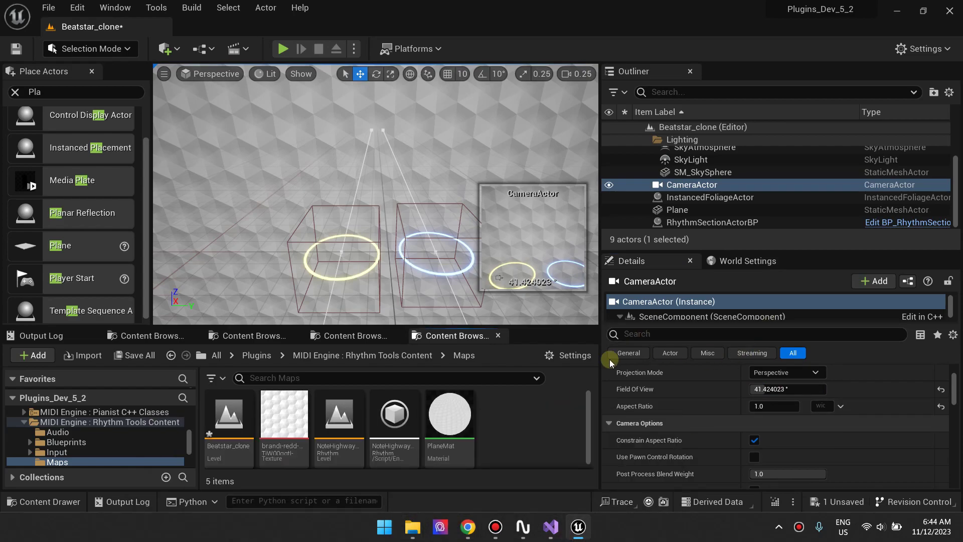
{"action": "key", "text": "alt+p"}
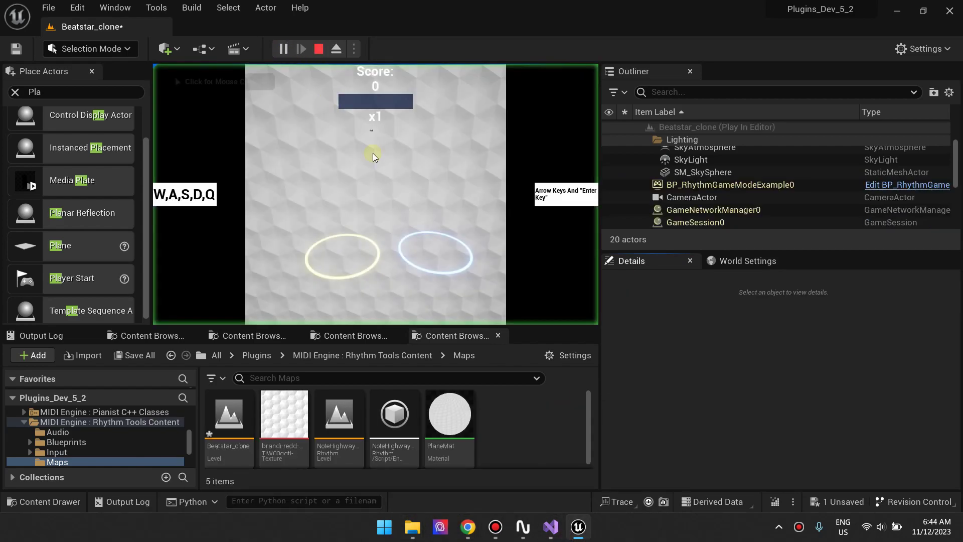
{"action": "key", "text": "Escape"}
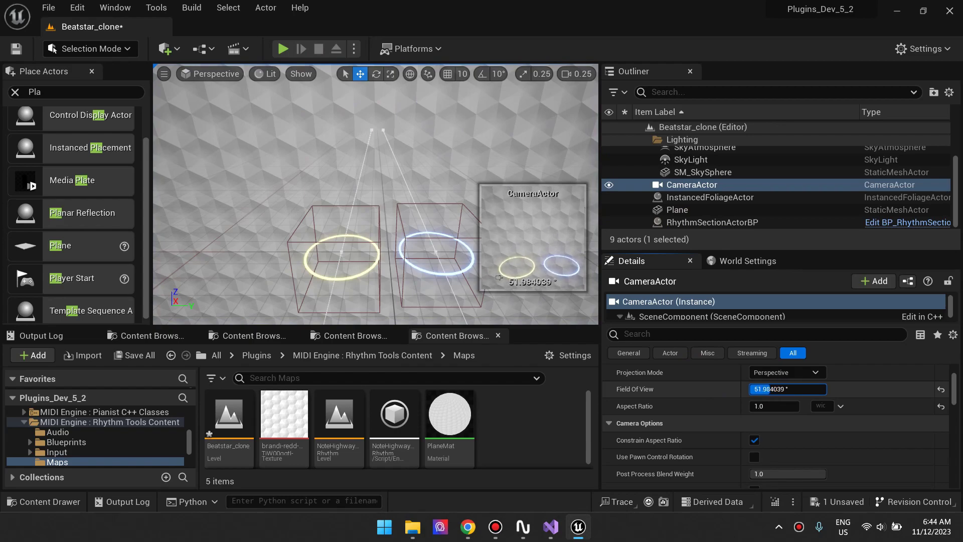
{"action": "left_click_drag", "start_coordinate": [770, 389], "coordinate": [767, 389]}
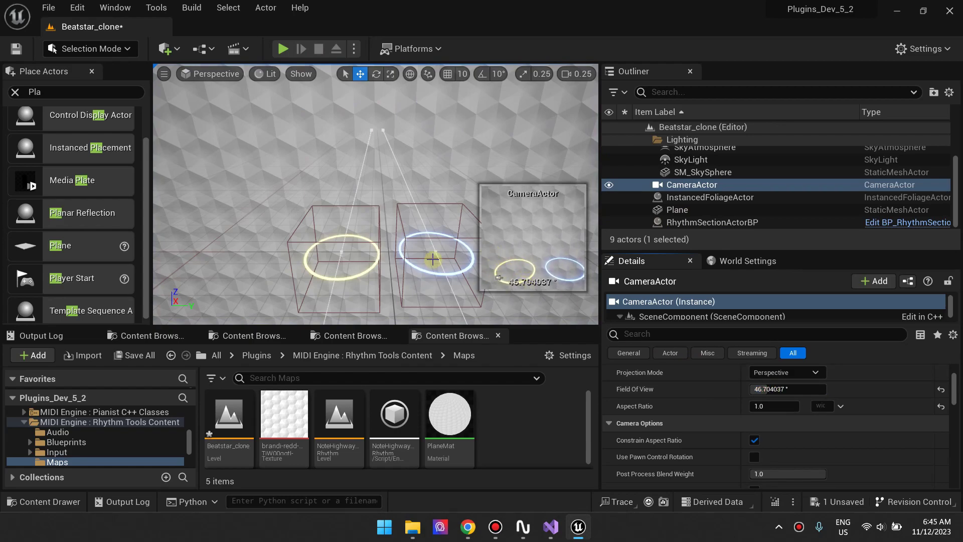
{"action": "key", "text": "f"}
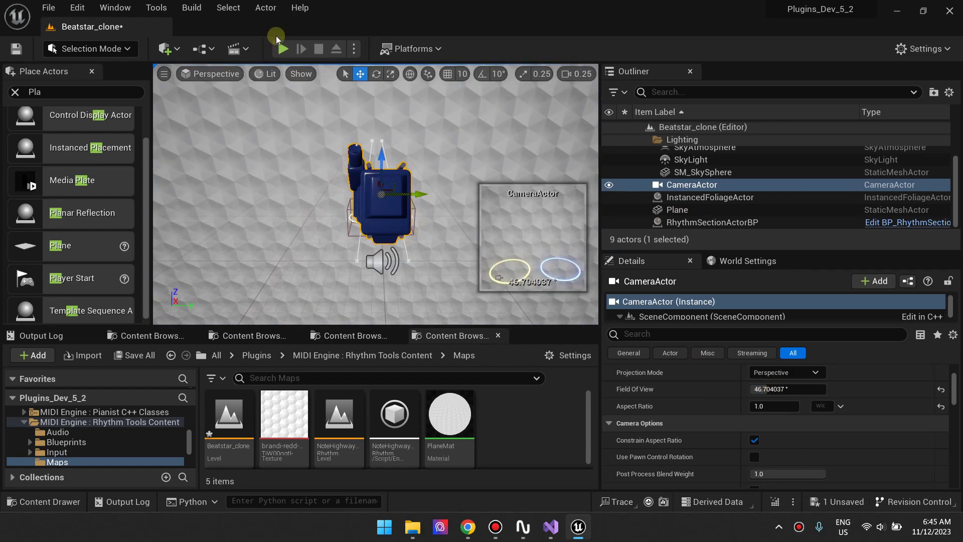
{"action": "left_click", "coordinate": [282, 47]}
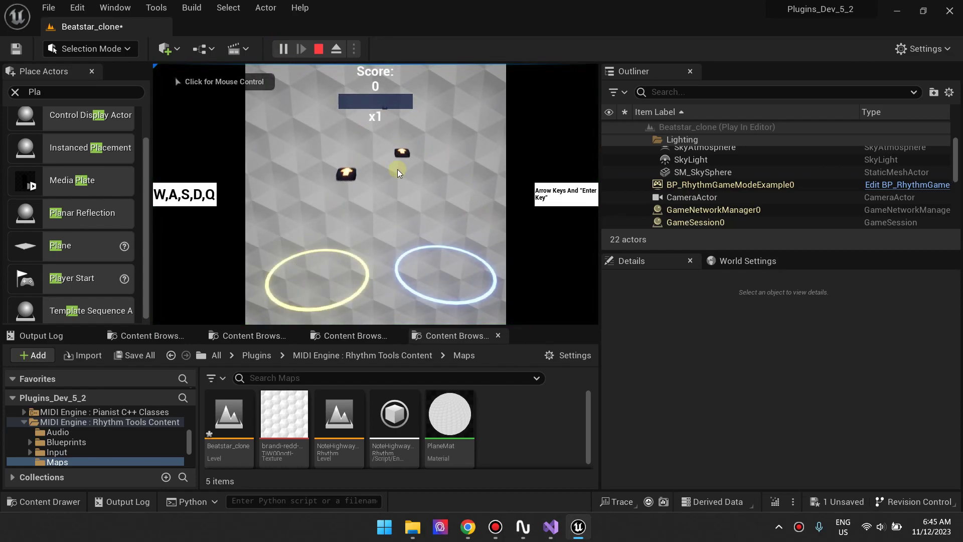
{"action": "left_click", "coordinate": [317, 48]}
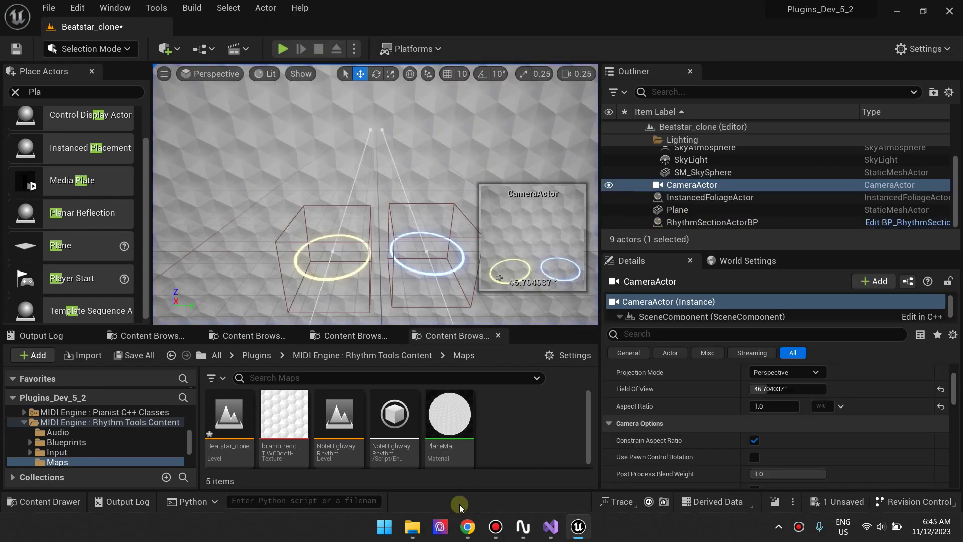
Enlarge the white-lane Beatstar reference image, then return to the editor's Meshes folder.
{"action": "mouse_move", "coordinate": [468, 526]}
{"action": "left_click", "coordinate": [387, 456]}
{"action": "scroll", "coordinate": [292, 321], "scroll_direction": "down", "scroll_amount": 20}
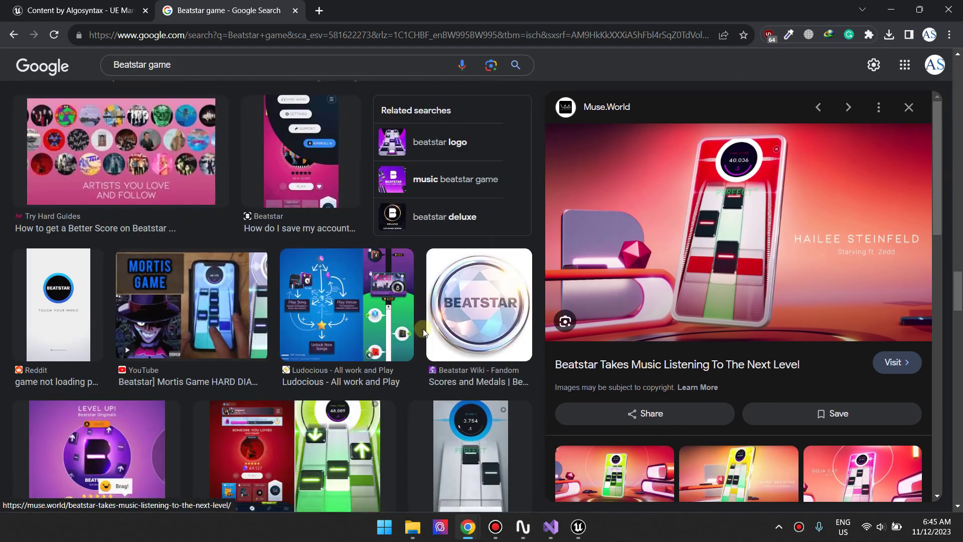
{"action": "left_click", "coordinate": [471, 301]}
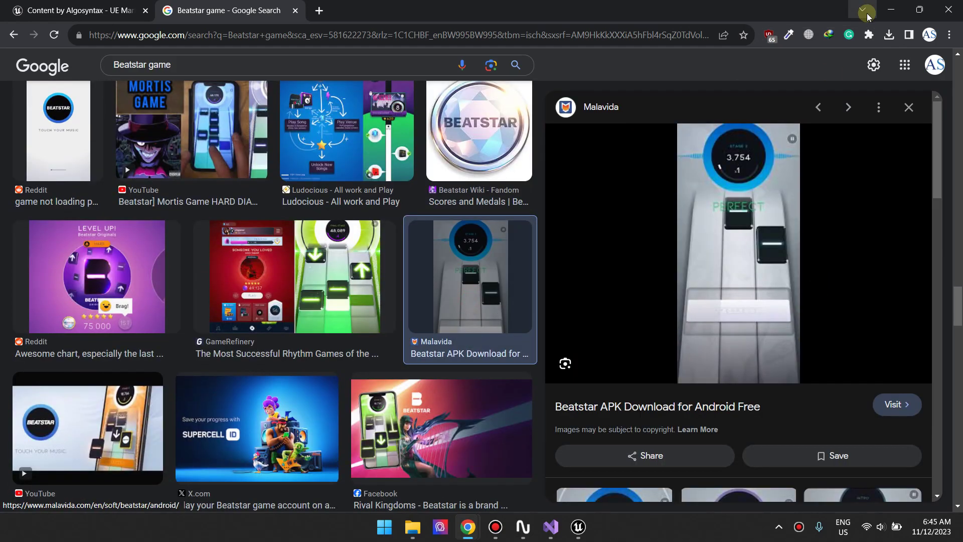
{"action": "left_click", "coordinate": [891, 10]}
{"action": "scroll", "coordinate": [724, 407], "scroll_direction": "up", "scroll_amount": 3}
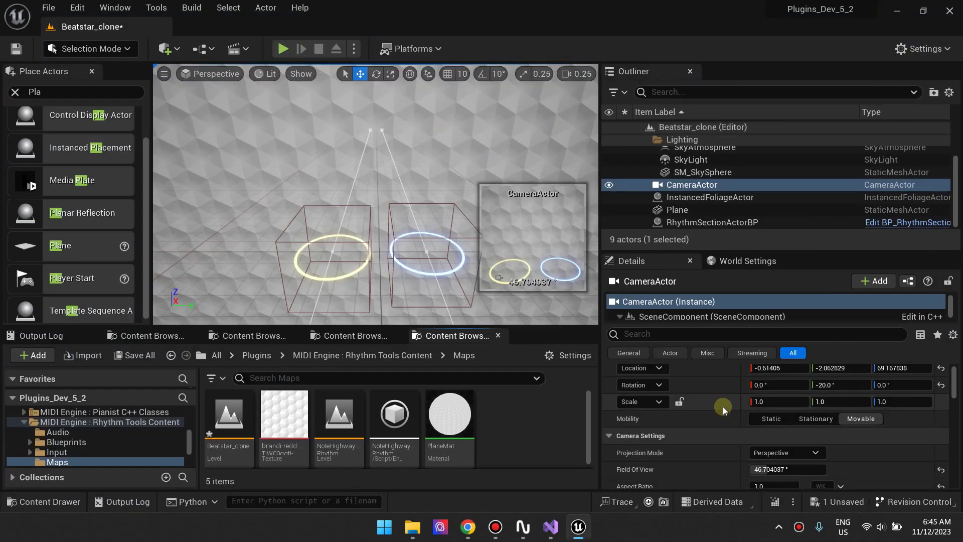
{"action": "scroll", "coordinate": [723, 407], "scroll_direction": "down", "scroll_amount": 5}
{"action": "scroll", "coordinate": [726, 406], "scroll_direction": "up", "scroll_amount": 4}
{"action": "scroll", "coordinate": [725, 406], "scroll_direction": "down", "scroll_amount": 2}
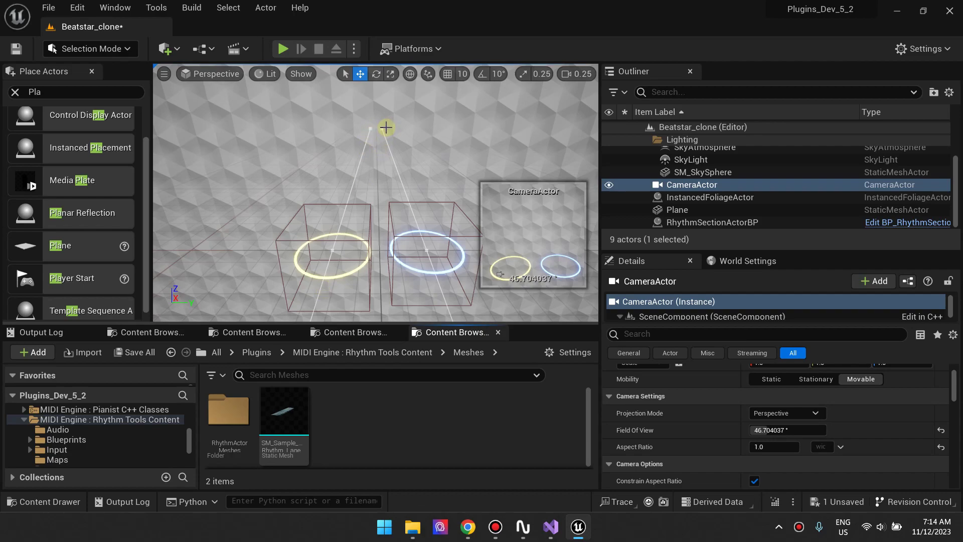
Close the Blender road-mesh and tutorial video tabs in Chrome.
{"action": "mouse_move", "coordinate": [467, 527]}
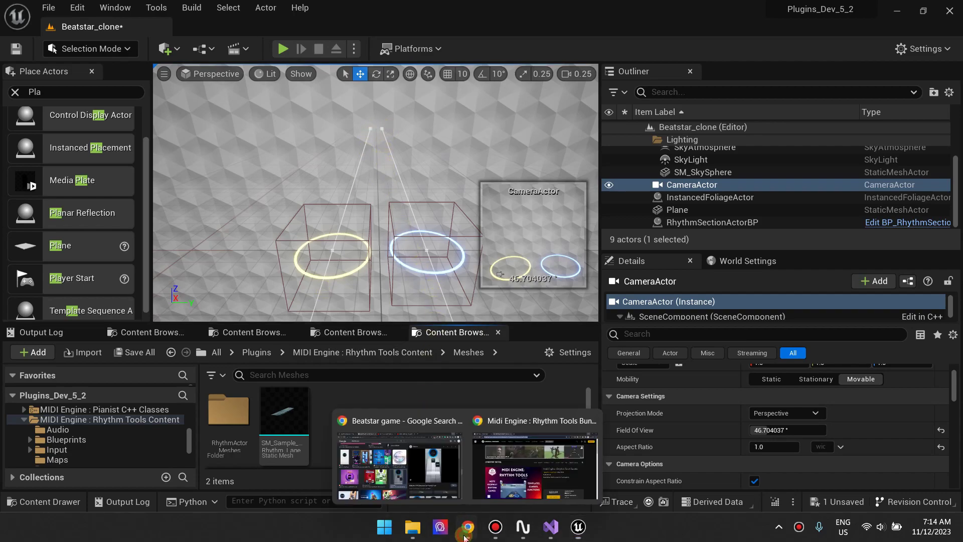
{"action": "left_click", "coordinate": [497, 464]}
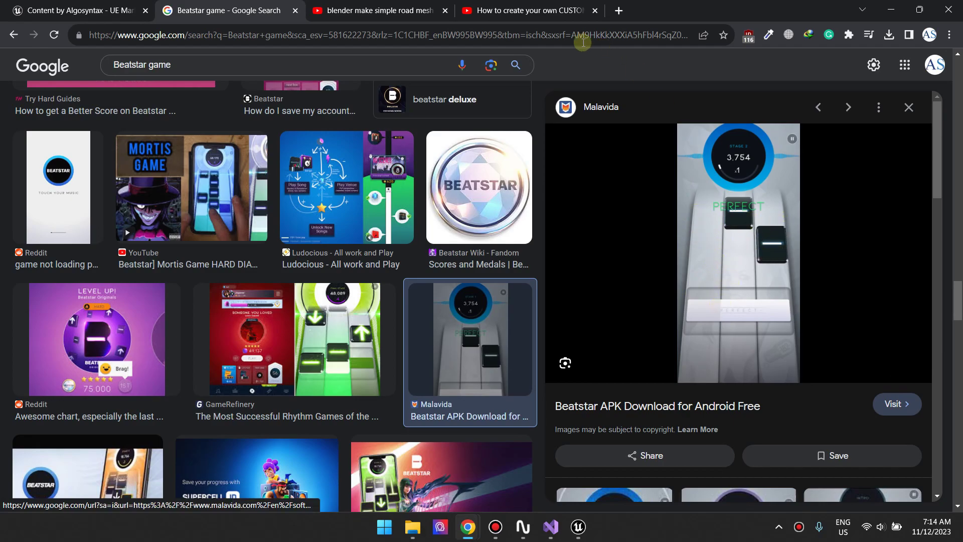
{"action": "left_click", "coordinate": [445, 10]}
{"action": "left_click", "coordinate": [444, 11]}
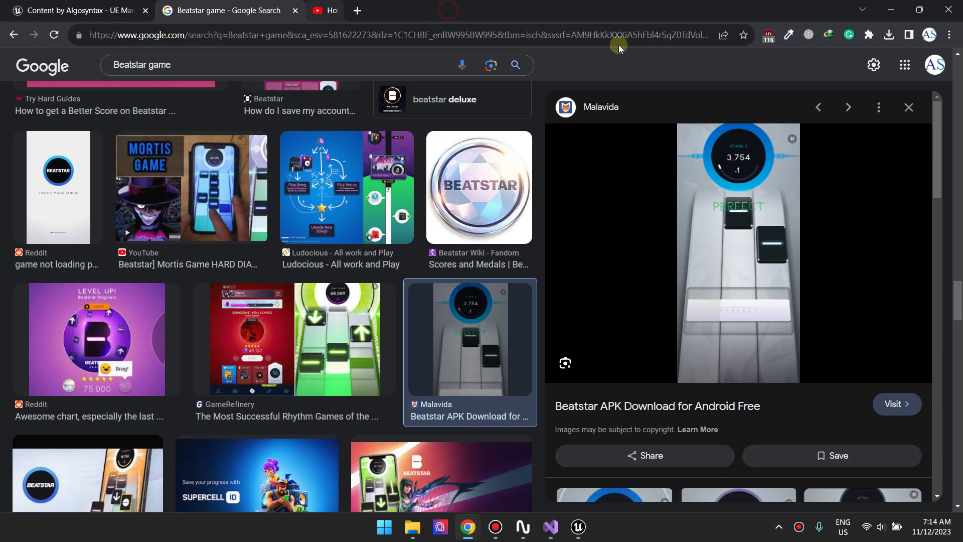
{"action": "left_click", "coordinate": [891, 10]}
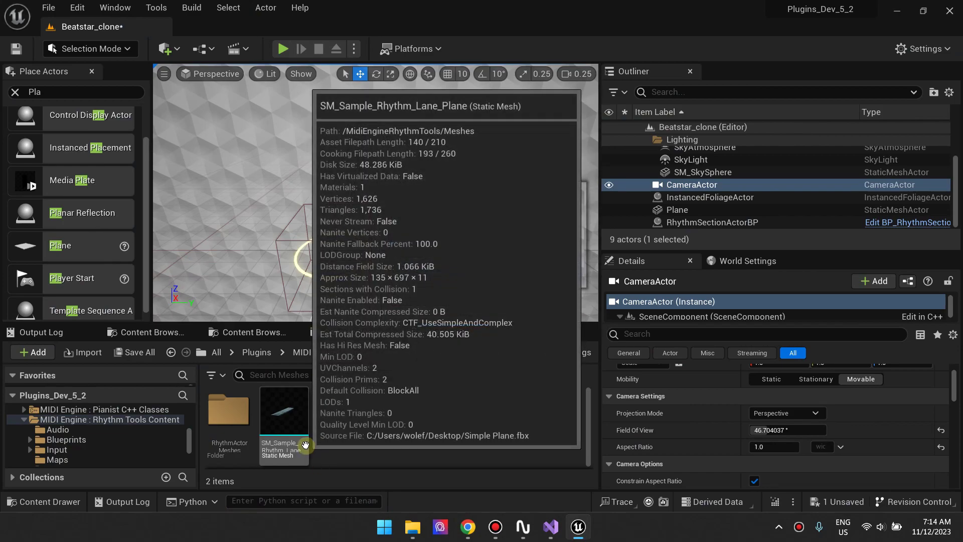
Select SM_Sample_Rhythm_Lane_Plane and compare it with the Beatstar image results.
{"action": "left_click", "coordinate": [305, 446]}
{"action": "mouse_move", "coordinate": [468, 526]}
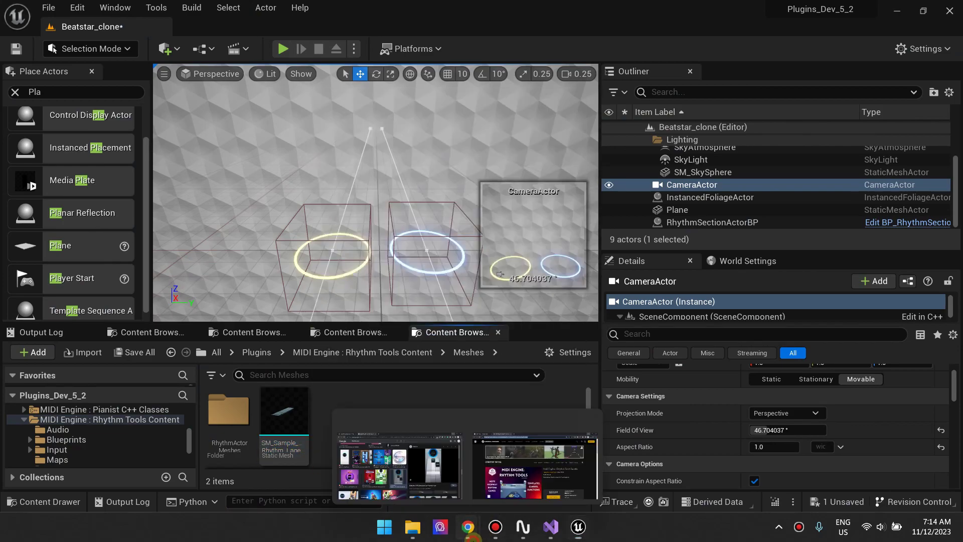
{"action": "left_click", "coordinate": [396, 467]}
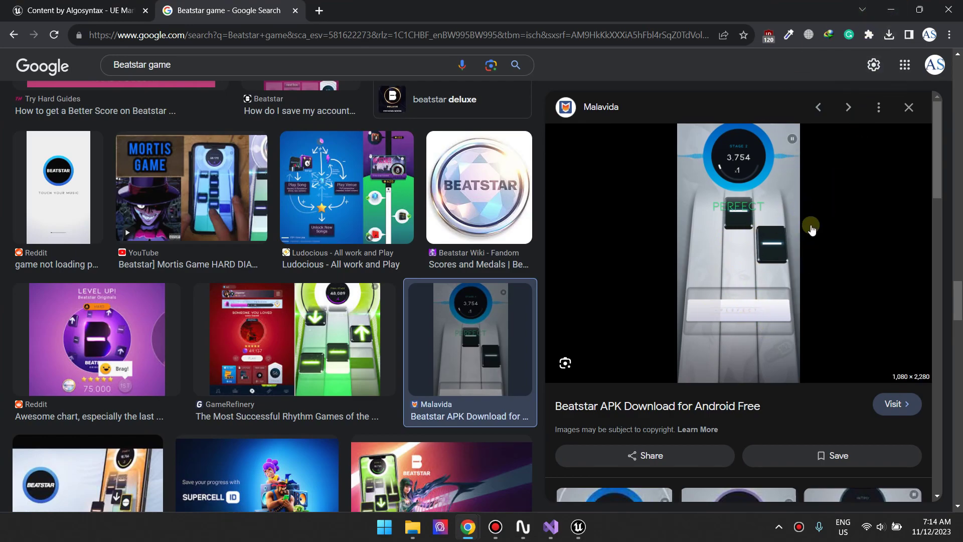
{"action": "left_click", "coordinate": [894, 11]}
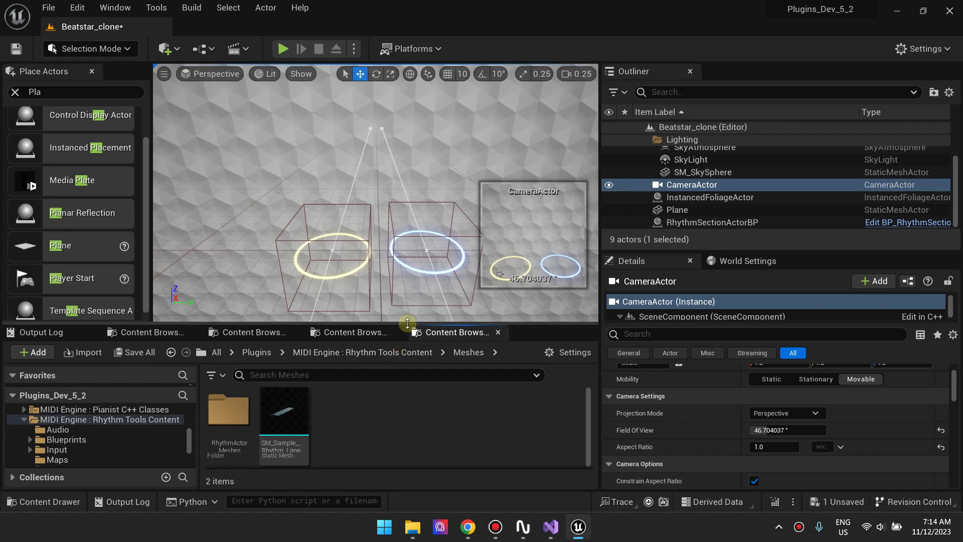
Enlarge the Content Browser and open Rhythm Tools Content > Blueprints > Actors.
{"action": "left_click_drag", "start_coordinate": [408, 323], "coordinate": [403, 291]}
{"action": "left_click", "coordinate": [384, 291]}
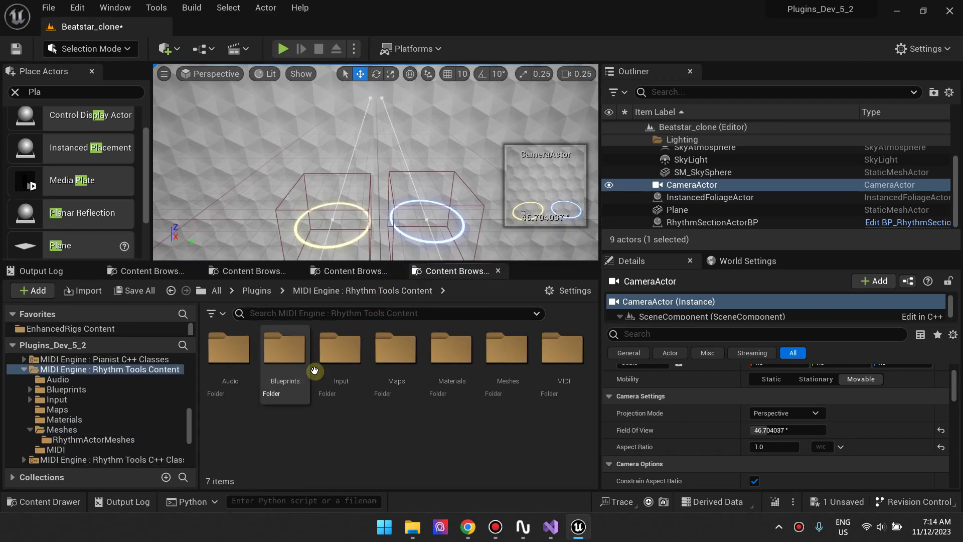
{"action": "double_click", "coordinate": [291, 369]}
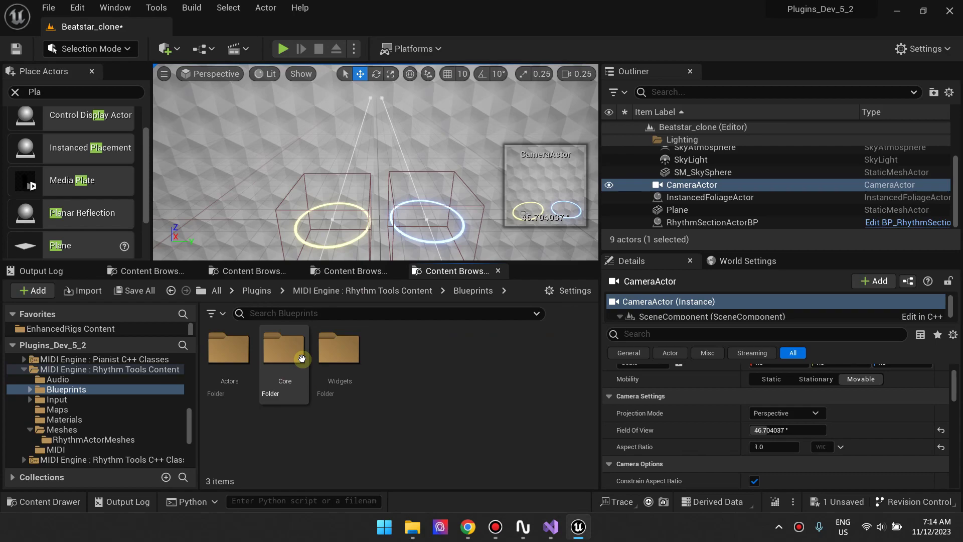
{"action": "double_click", "coordinate": [230, 351]}
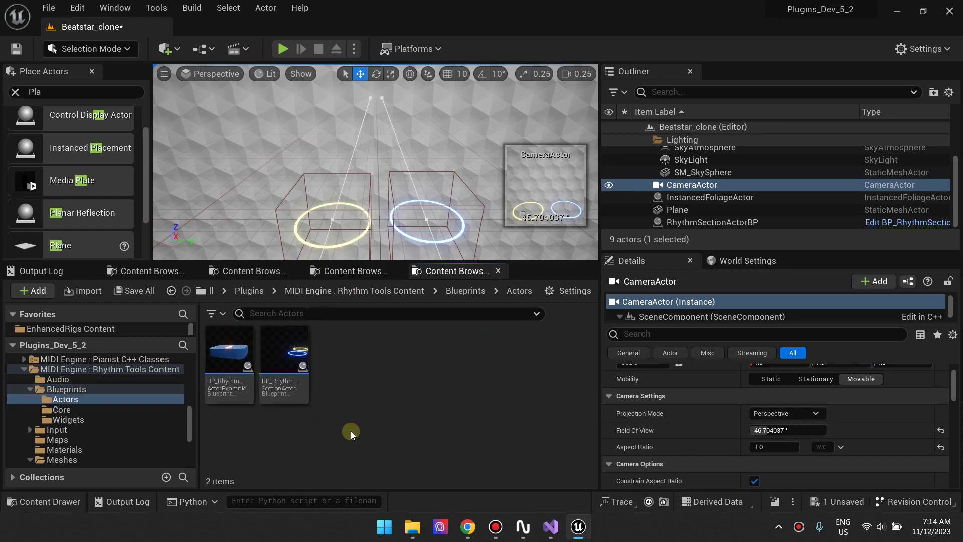
Open BP_RhythmSectionActorTemplate and view it in the 3D viewport to see both lanes.
{"action": "left_click", "coordinate": [291, 377]}
{"action": "key", "text": "Return"}
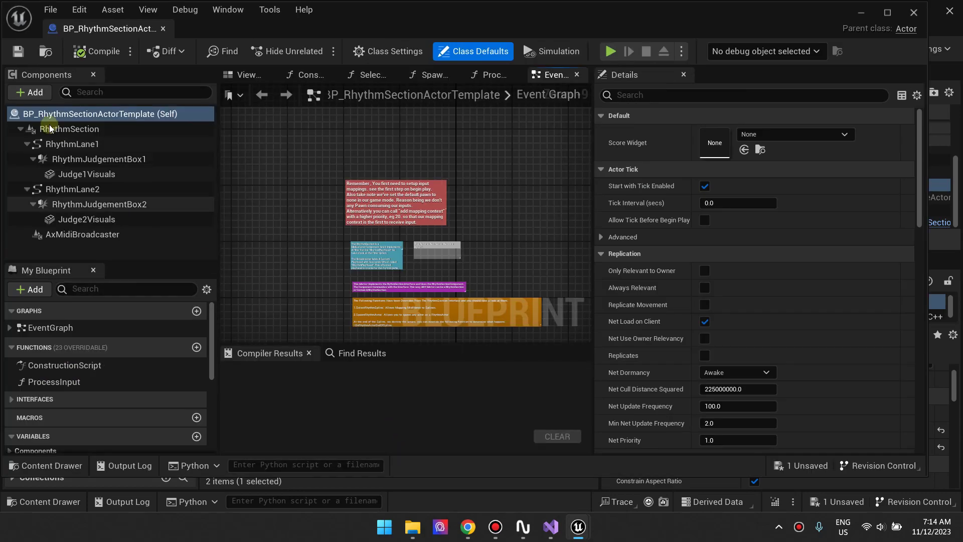
{"action": "left_click", "coordinate": [248, 74]}
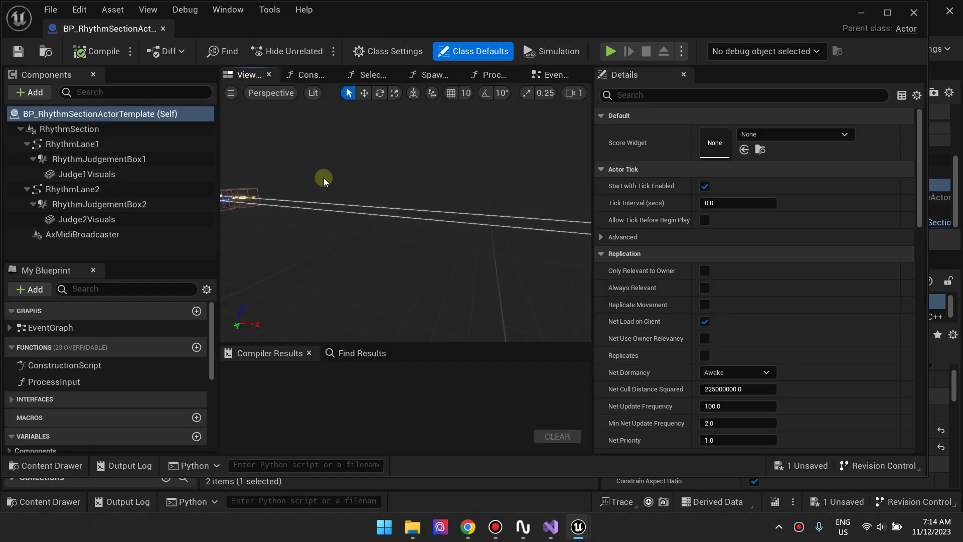
{"action": "right_click_drag", "start_coordinate": [257, 260], "coordinate": [441, 296]}
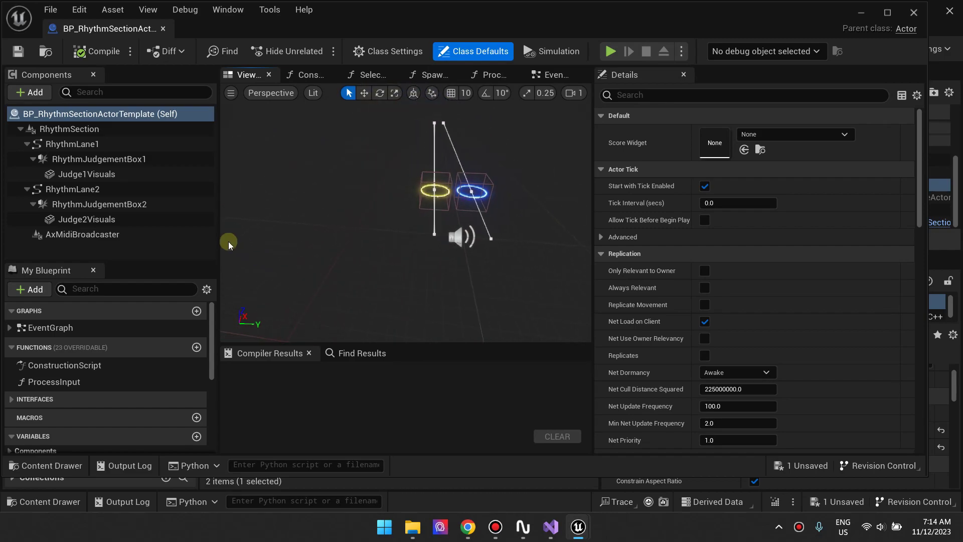
Compare RhythmLane1 and RhythmLane2, then begin adding a component under RhythmLane1.
{"action": "left_click", "coordinate": [83, 149]}
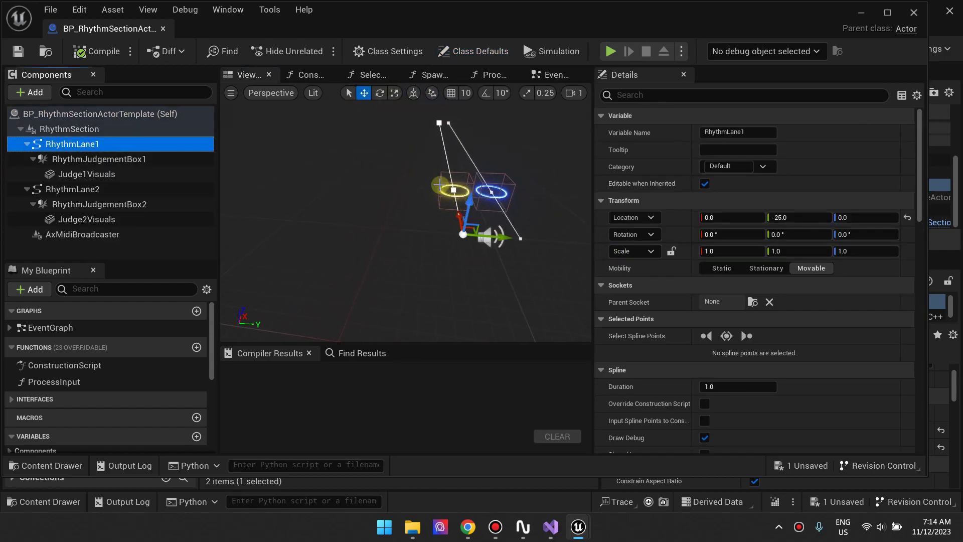
{"action": "left_click", "coordinate": [75, 189]}
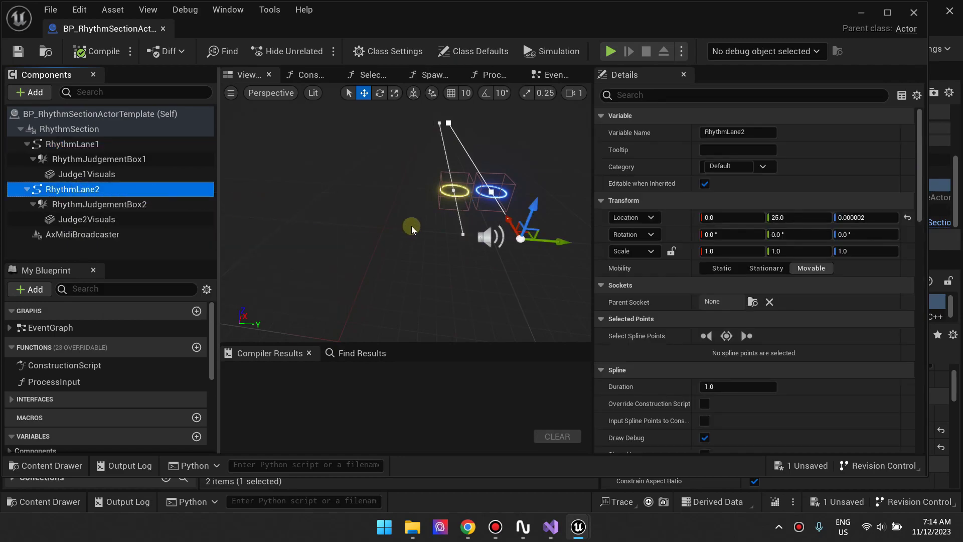
{"action": "left_click", "coordinate": [76, 144]}
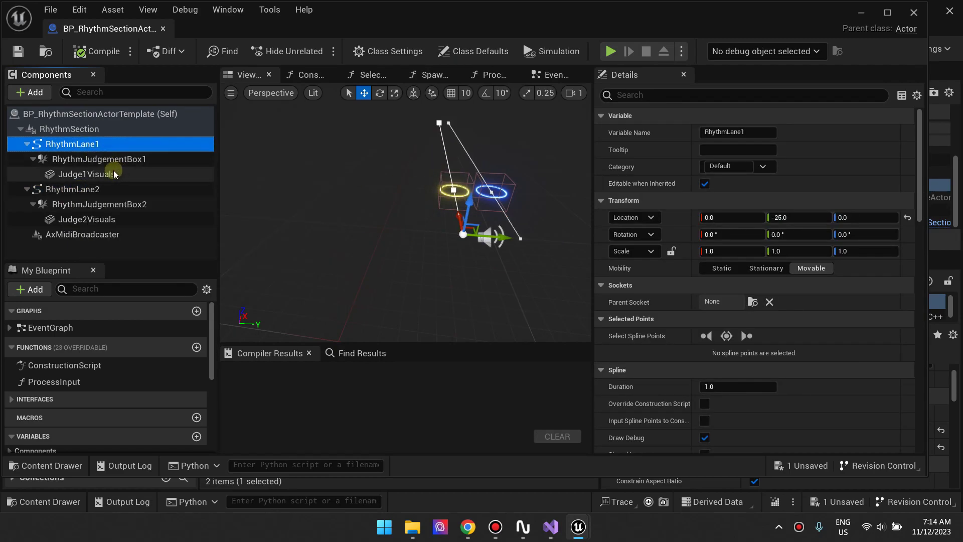
{"action": "left_click", "coordinate": [33, 93]}
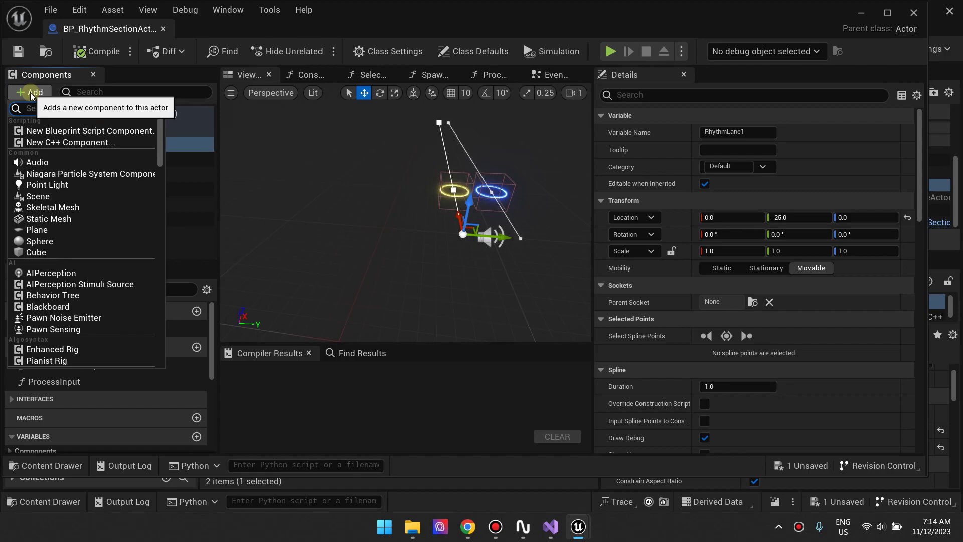
Add a Static Mesh component under RhythmLane1 named NoteHighway1Visual.
{"action": "type", "text": "St"}
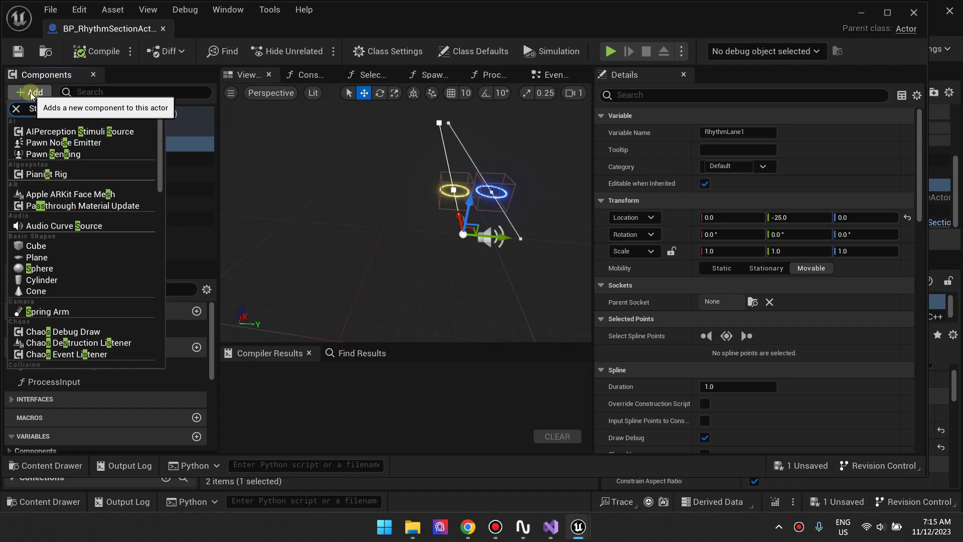
{"action": "type", "text": "atic"}
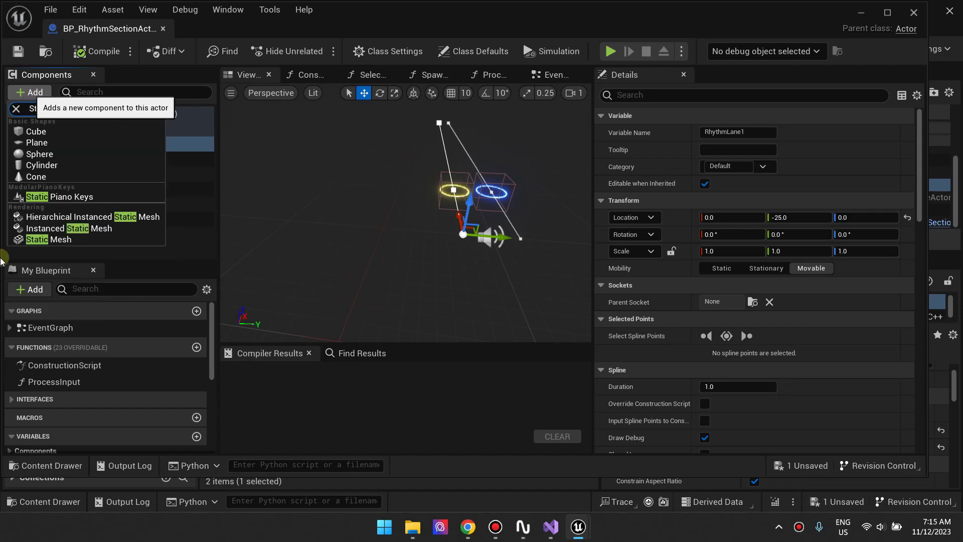
{"action": "left_click", "coordinate": [75, 239]}
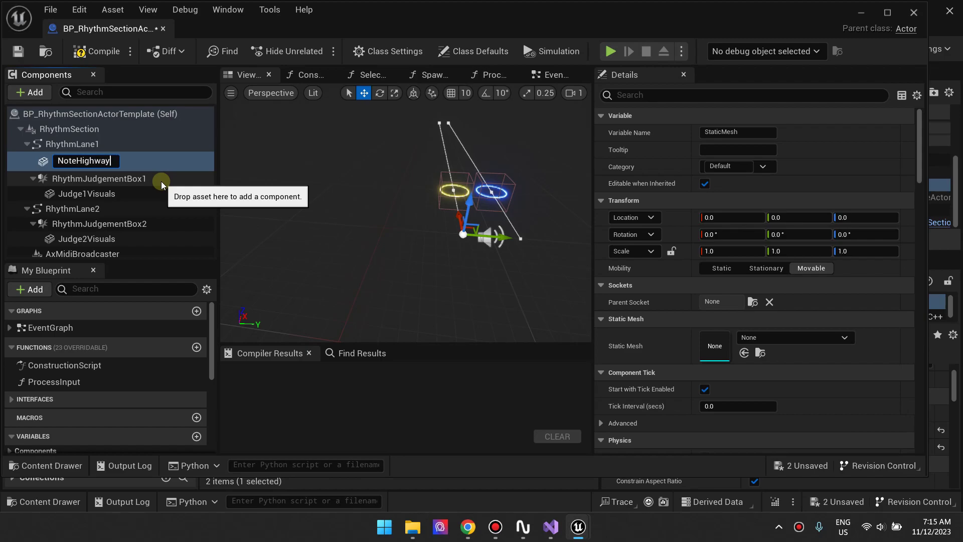
{"action": "type", "text": "NoteHighway1Visual"}
{"action": "key", "text": "Return"}
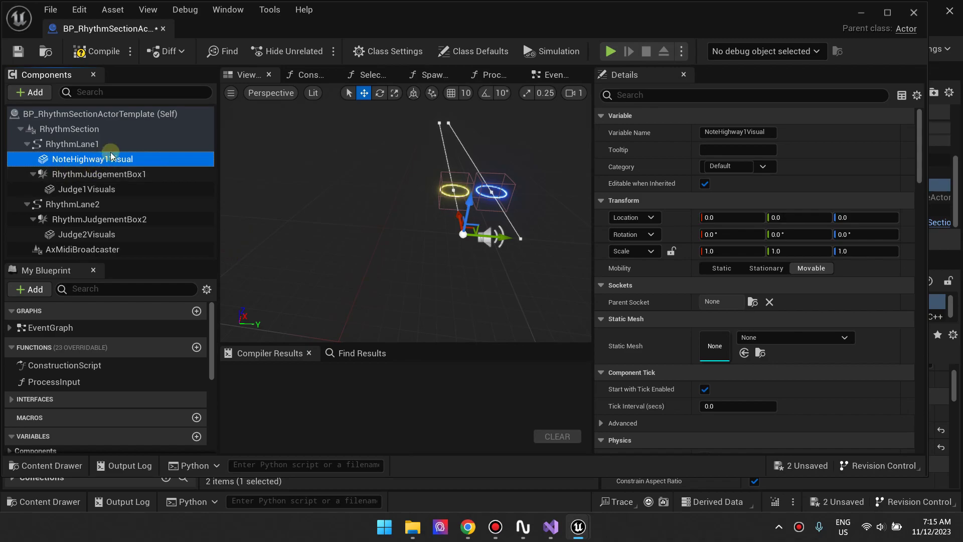
Set its Static Mesh to SM_Sample_Rhythm_Lane_Plane and minimize the Blueprint editor.
{"action": "left_click", "coordinate": [755, 338]}
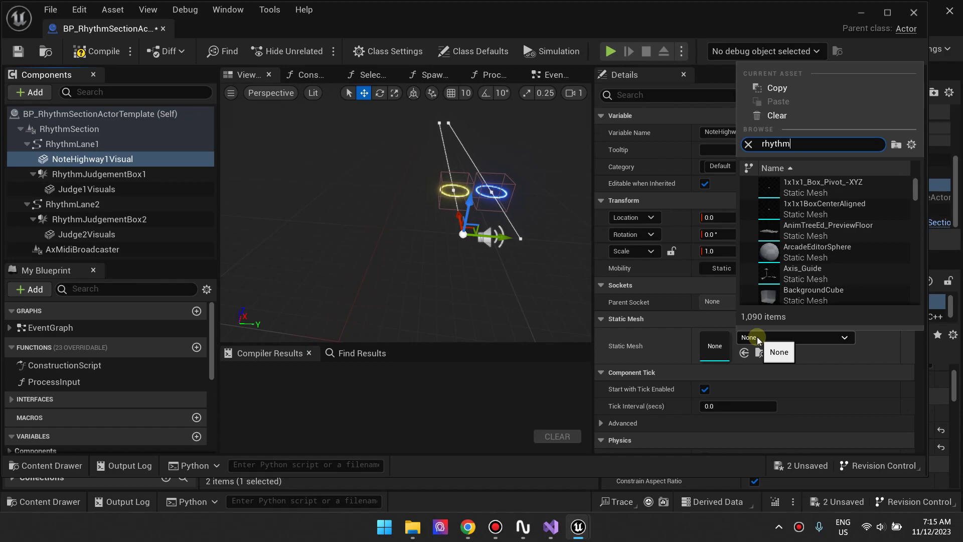
{"action": "left_click", "coordinate": [848, 273]}
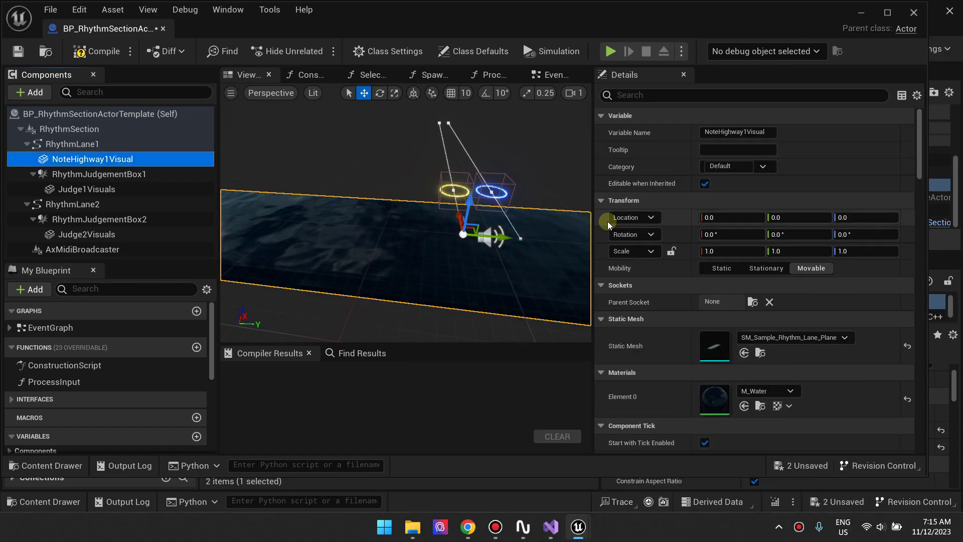
{"action": "scroll", "coordinate": [464, 260], "scroll_direction": "down", "scroll_amount": 5}
{"action": "scroll", "coordinate": [441, 262], "scroll_direction": "up", "scroll_amount": 3}
{"action": "right_click_drag", "start_coordinate": [426, 262], "coordinate": [584, 260]}
{"action": "left_click", "coordinate": [864, 13]}
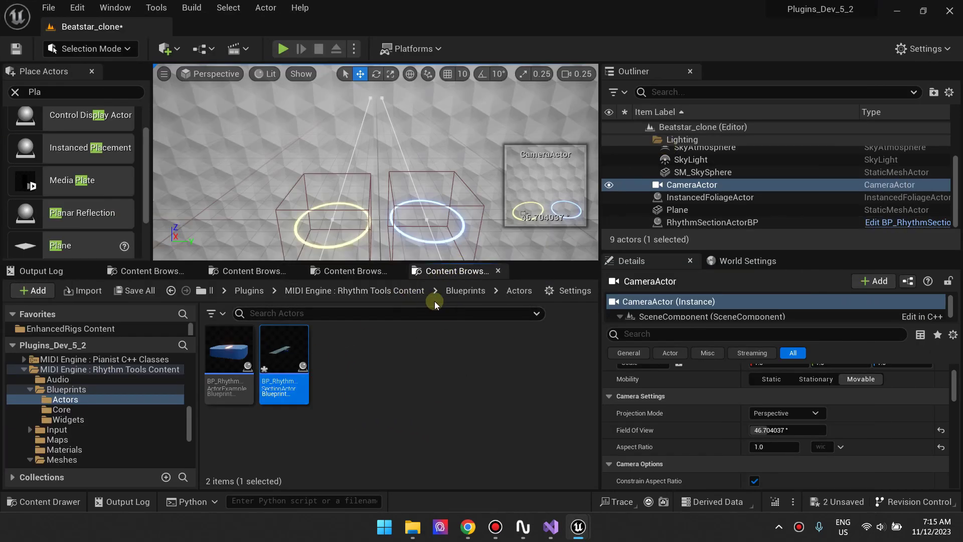
Browse to the Rhythm Tools Meshes folder and bring back the BP_RhythmSectionActorTemplate editor.
{"action": "left_click", "coordinate": [417, 291]}
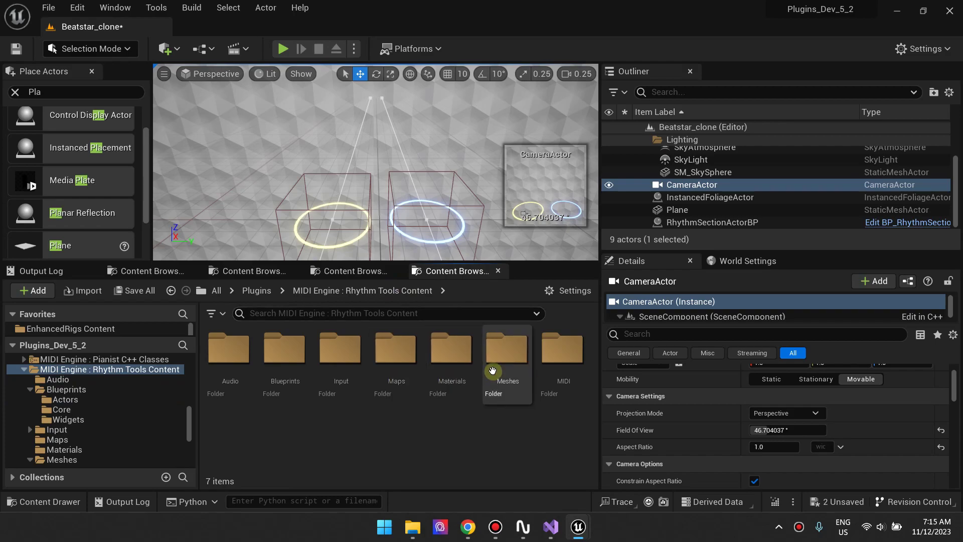
{"action": "double_click", "coordinate": [499, 346]}
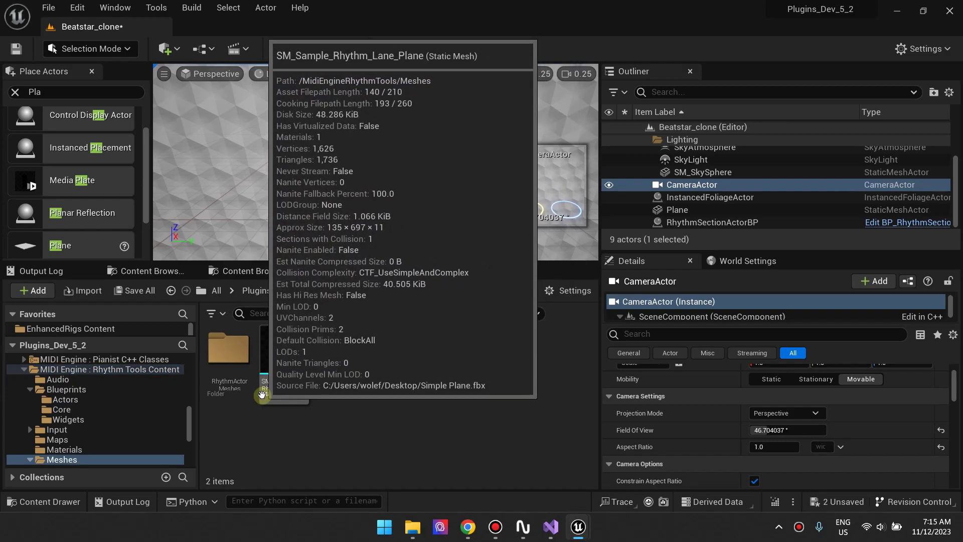
{"action": "mouse_move", "coordinate": [578, 527]}
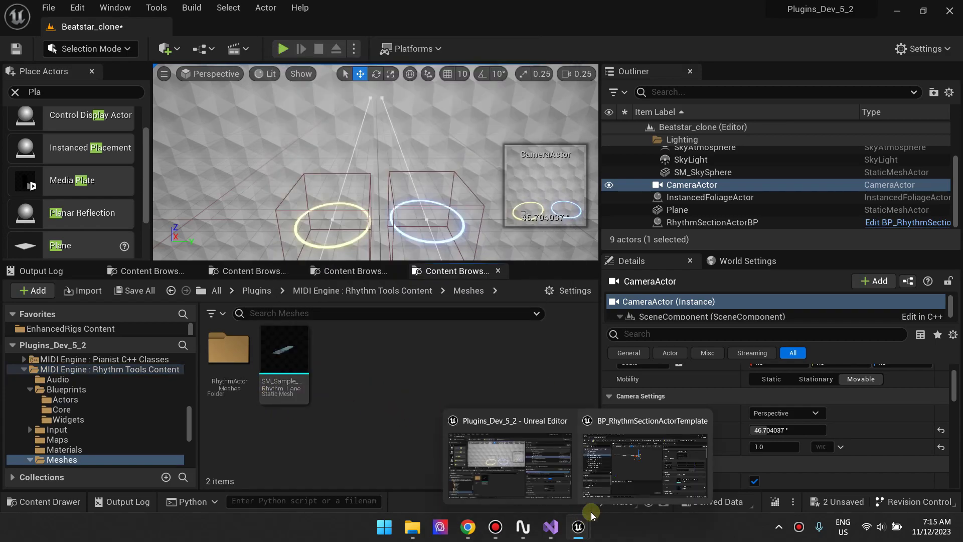
{"action": "left_click", "coordinate": [638, 429]}
{"action": "left_click_drag", "start_coordinate": [393, 215], "coordinate": [412, 211]}
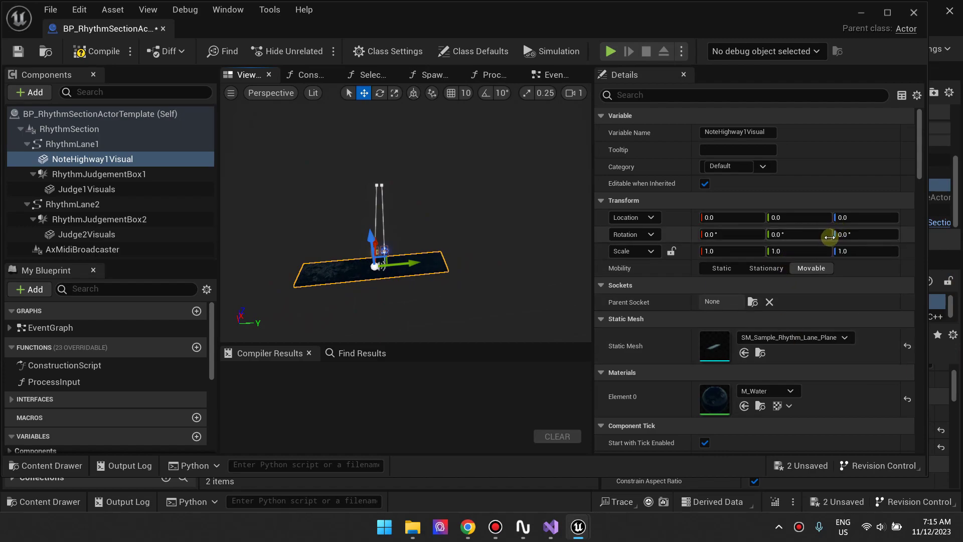
Set the NoteHighway1Visual plane's yaw rotation to 90 degrees.
{"action": "left_click", "coordinate": [786, 233]}
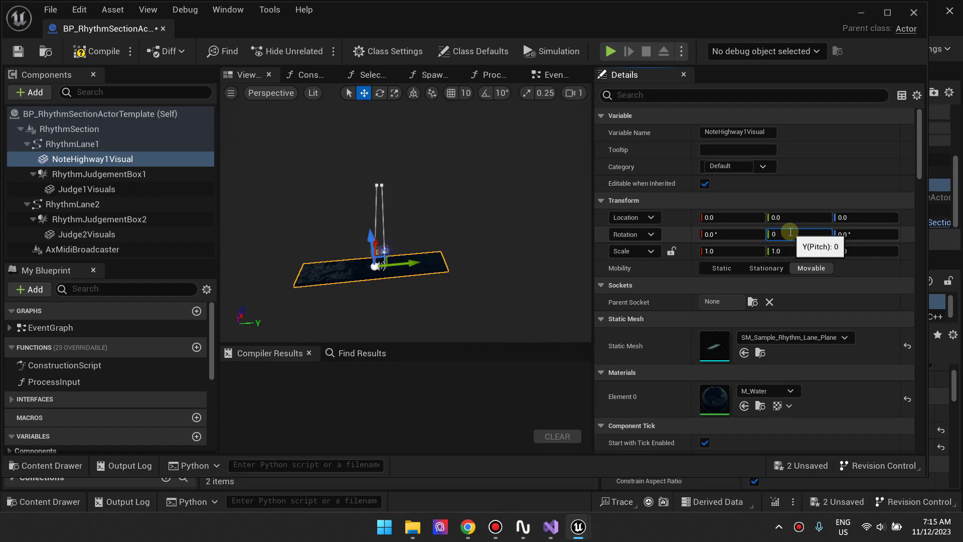
{"action": "type", "text": "wer"}
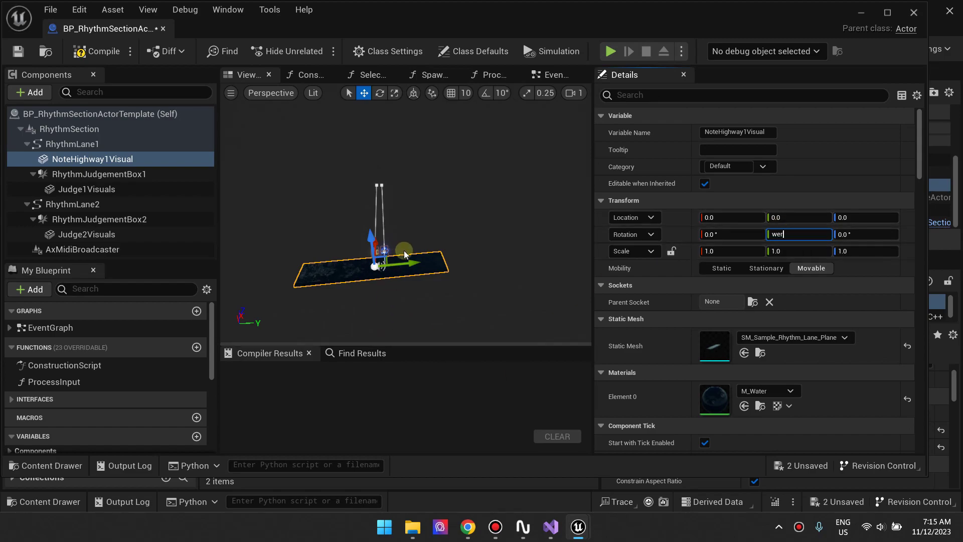
{"action": "type", "text": "e"}
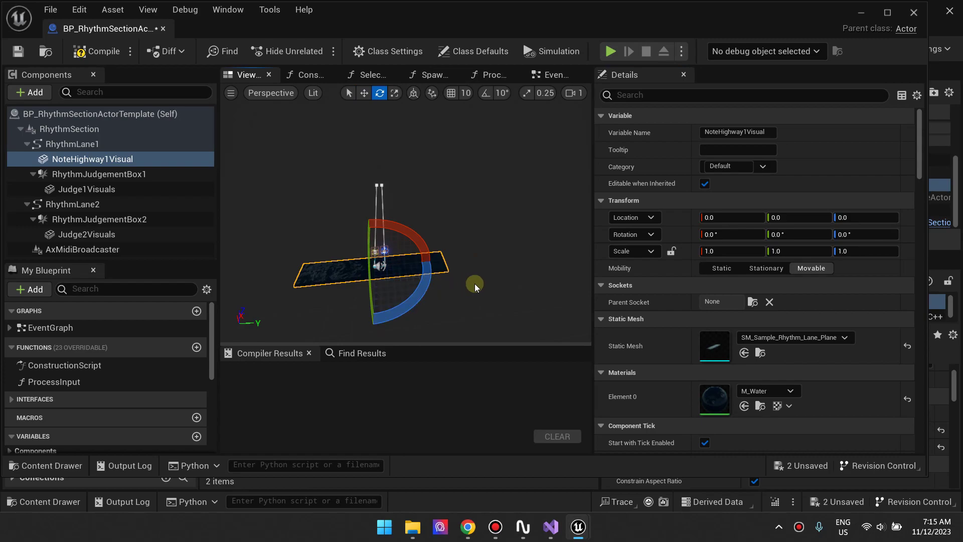
{"action": "left_click", "coordinate": [853, 233]}
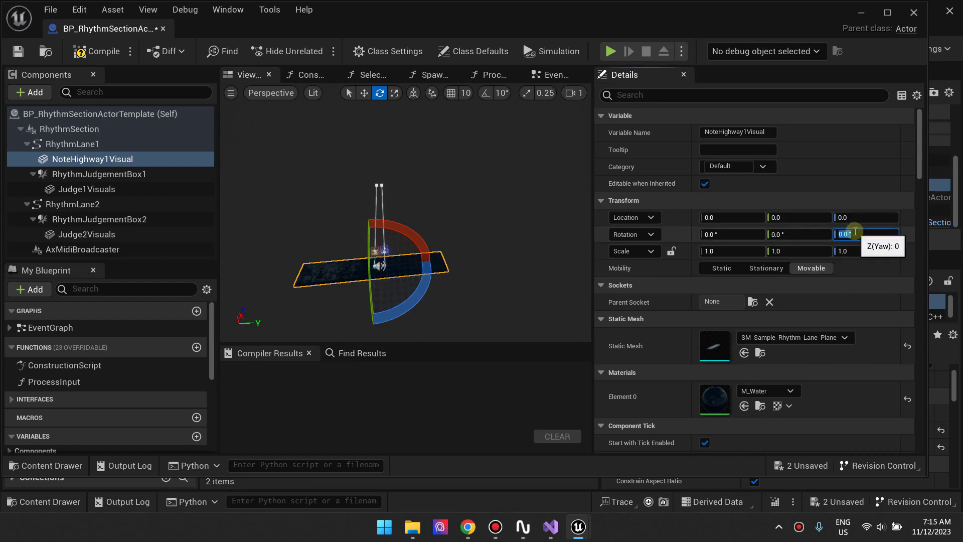
{"action": "type", "text": "90"}
{"action": "key", "text": "Return"}
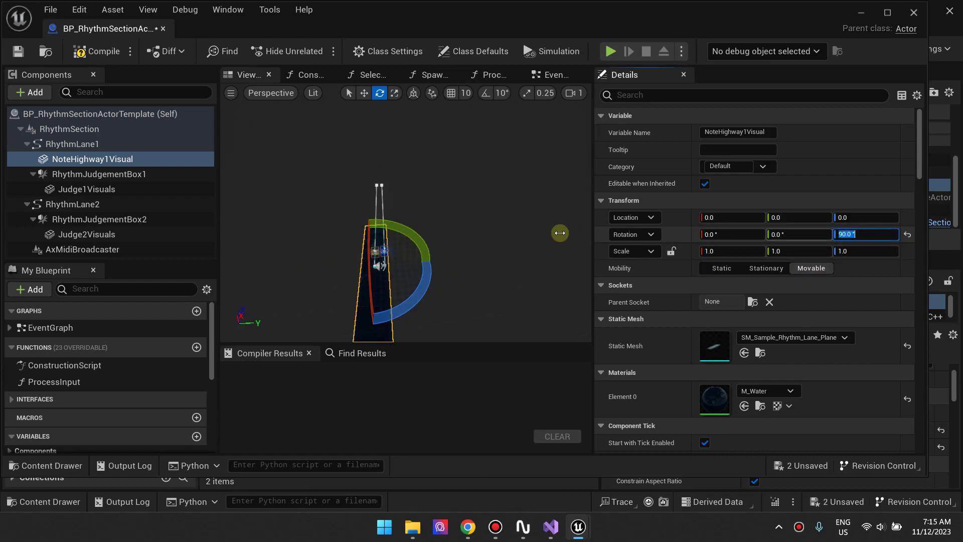
Move the plane forward along the lane to about X 304.7.
{"action": "right_click_drag", "start_coordinate": [427, 271], "coordinate": [462, 272]}
{"action": "key", "text": "w"}
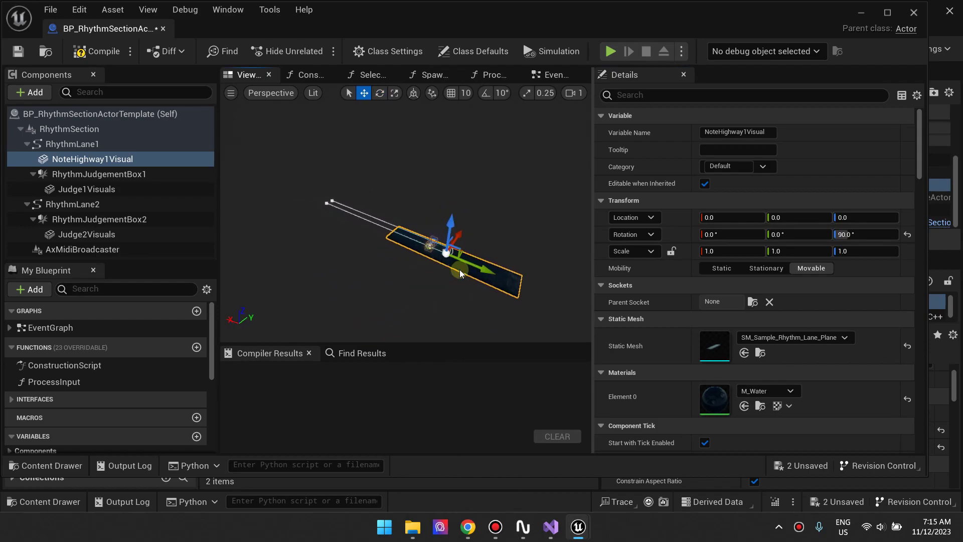
{"action": "left_click_drag", "start_coordinate": [473, 274], "coordinate": [451, 262]}
{"action": "key", "text": "d"}
{"action": "right_click_drag", "start_coordinate": [450, 263], "coordinate": [404, 216]}
{"action": "key", "text": "w"}
{"action": "scroll", "coordinate": [450, 263], "scroll_direction": "down", "scroll_amount": 3}
{"action": "key", "text": "s"}
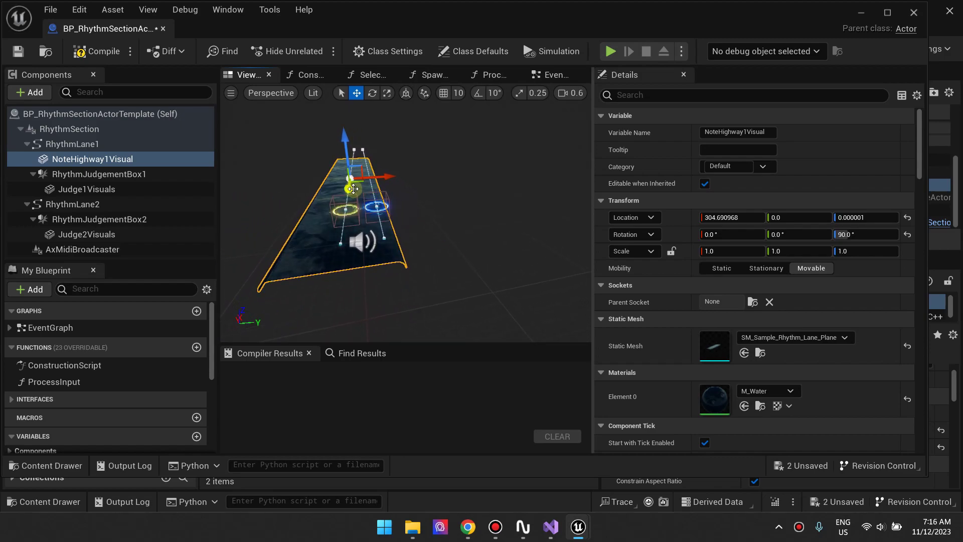
Push the plane further forward and stretch it lengthwise with the scale tool.
{"action": "left_click_drag", "start_coordinate": [353, 189], "coordinate": [350, 182]}
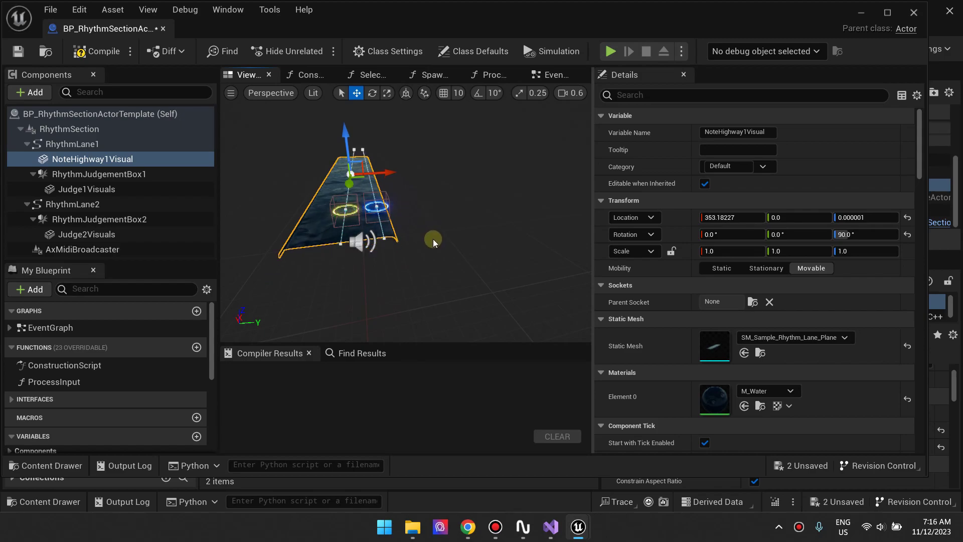
{"action": "key", "text": "r"}
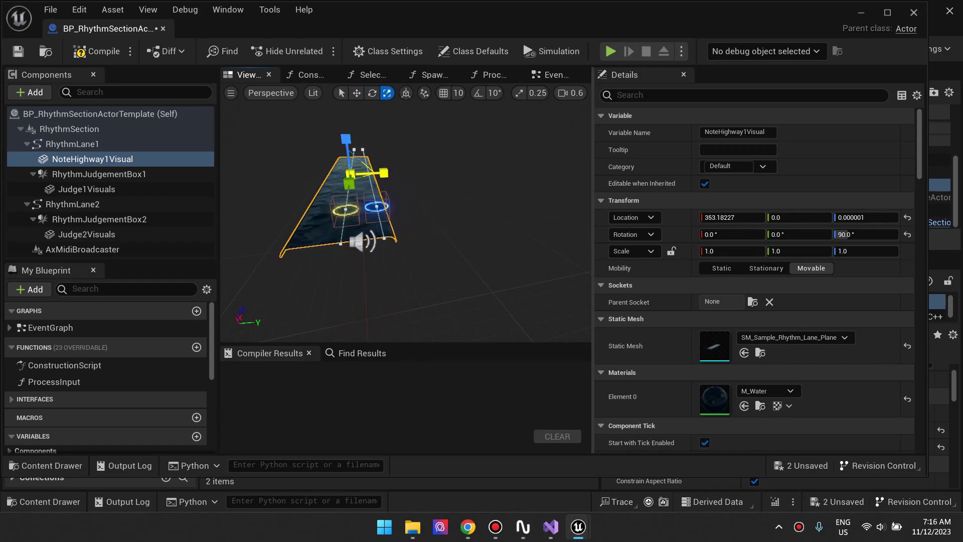
{"action": "right_click_drag", "start_coordinate": [376, 271], "coordinate": [384, 201]}
{"action": "left_click_drag", "start_coordinate": [383, 201], "coordinate": [393, 210]}
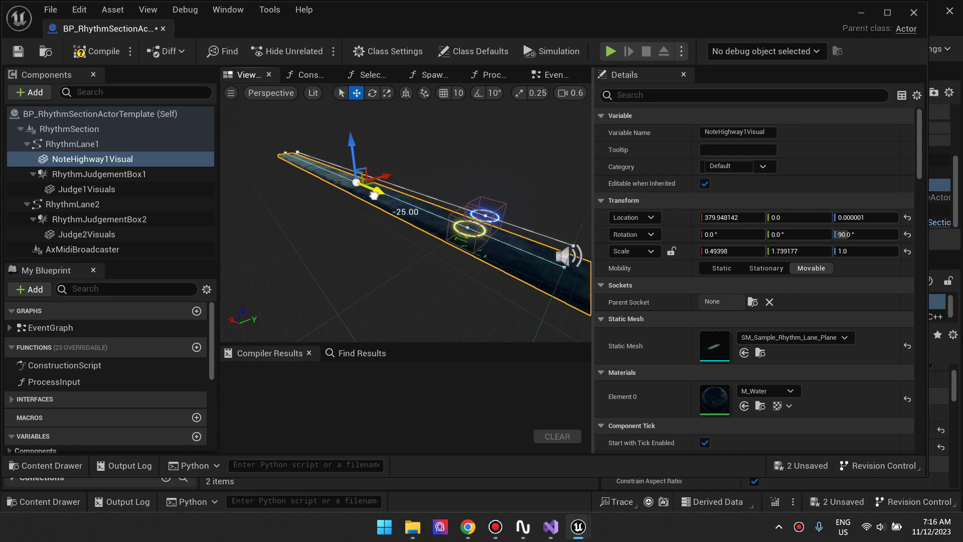
{"action": "mouse_move", "coordinate": [373, 196]}
{"action": "right_mouse_down"}
{"action": "mouse_move", "coordinate": [409, 238]}
{"action": "mouse_move", "coordinate": [369, 199]}
{"action": "right_mouse_up"}
Nudge the highway to X≈437.6 and shift it to Y≈-2.6 under the yellow ring.
{"action": "left_click_drag", "start_coordinate": [355, 199], "coordinate": [353, 198]}
{"action": "right_click_drag", "start_coordinate": [353, 198], "coordinate": [244, 190]}
{"action": "right_click_drag", "start_coordinate": [364, 235], "coordinate": [435, 222]}
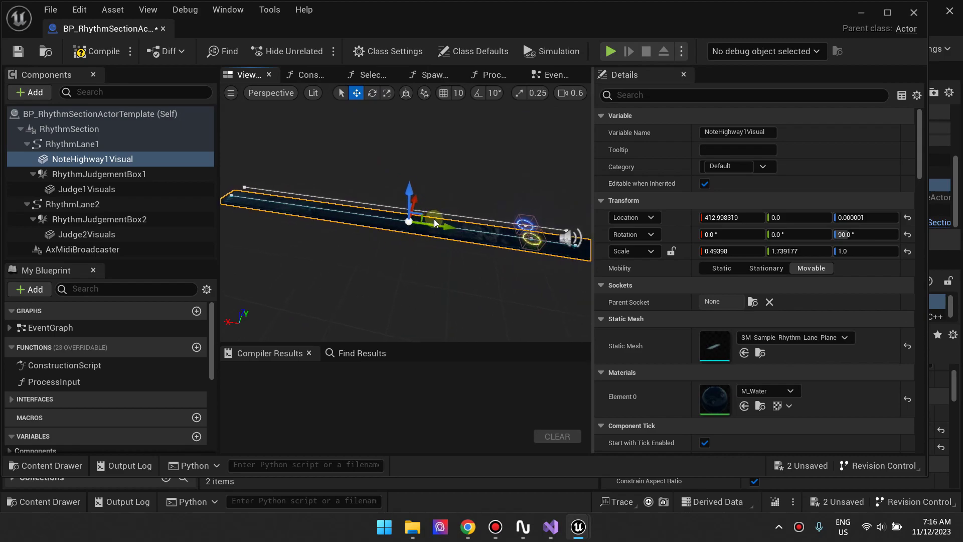
{"action": "mouse_move", "coordinate": [457, 273]}
{"action": "right_mouse_down"}
{"action": "mouse_move", "coordinate": [529, 275]}
{"action": "mouse_move", "coordinate": [467, 286]}
{"action": "right_mouse_up"}
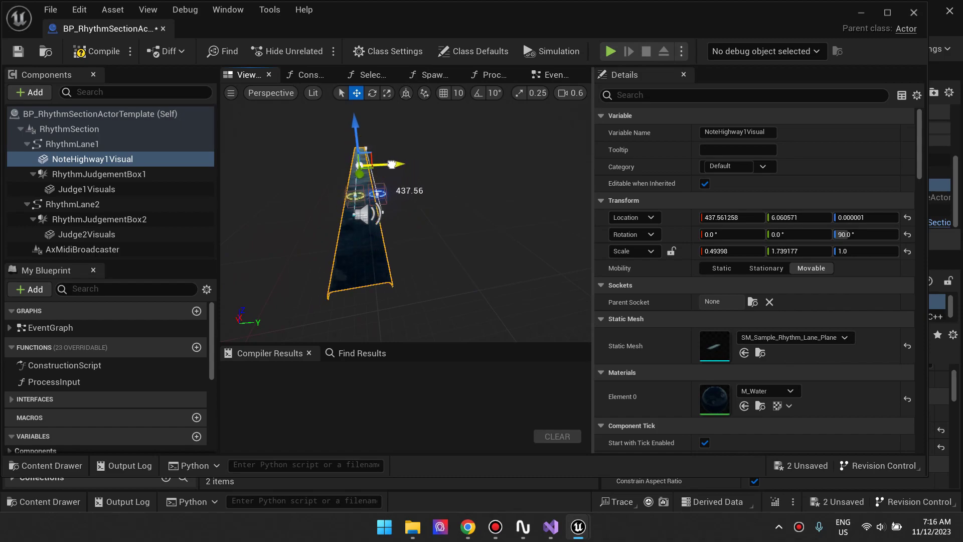
{"action": "left_click_drag", "start_coordinate": [392, 164], "coordinate": [395, 184]}
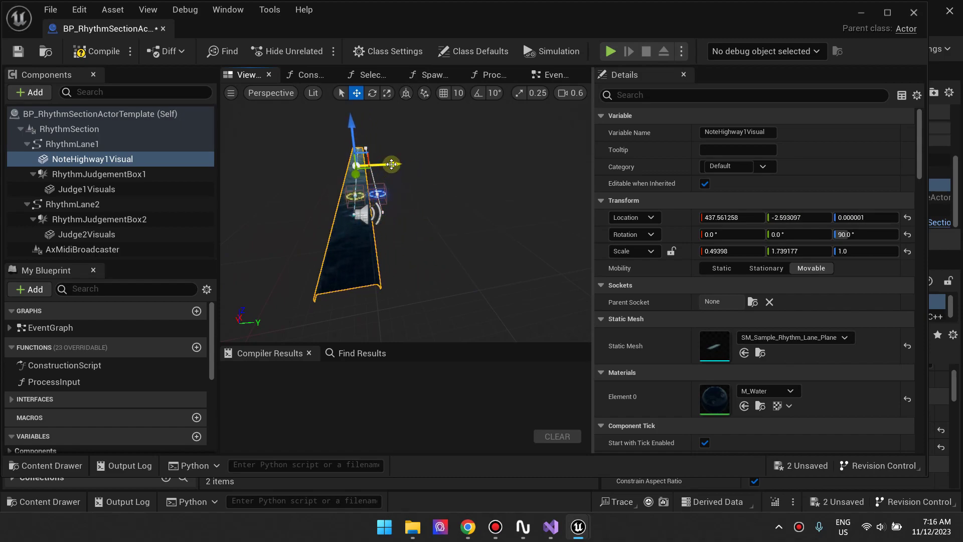
Duplicate NoteHighway1Visual and attach the copy under RhythmLane2.
{"action": "right_click", "coordinate": [103, 158]}
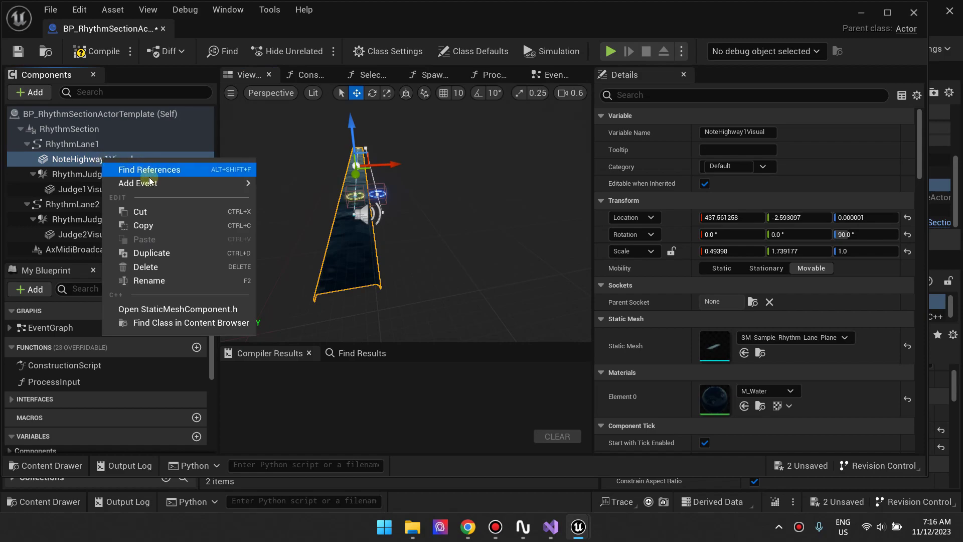
{"action": "left_click", "coordinate": [184, 252]}
{"action": "left_click", "coordinate": [189, 189]}
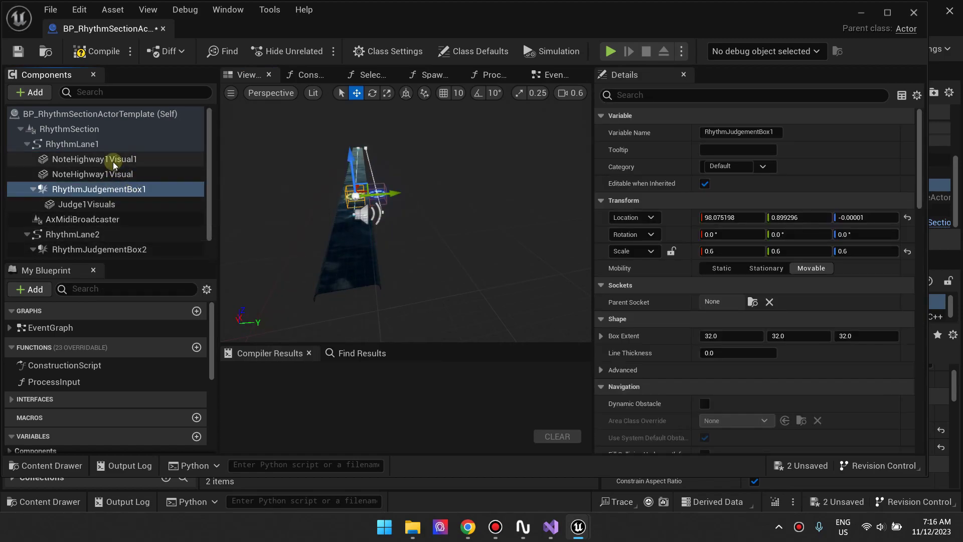
{"action": "left_click_drag", "start_coordinate": [113, 158], "coordinate": [107, 235]}
Rename the copy NoteHighway2Visual and slide it sideways under the blue ring.
{"action": "right_click", "coordinate": [111, 219]}
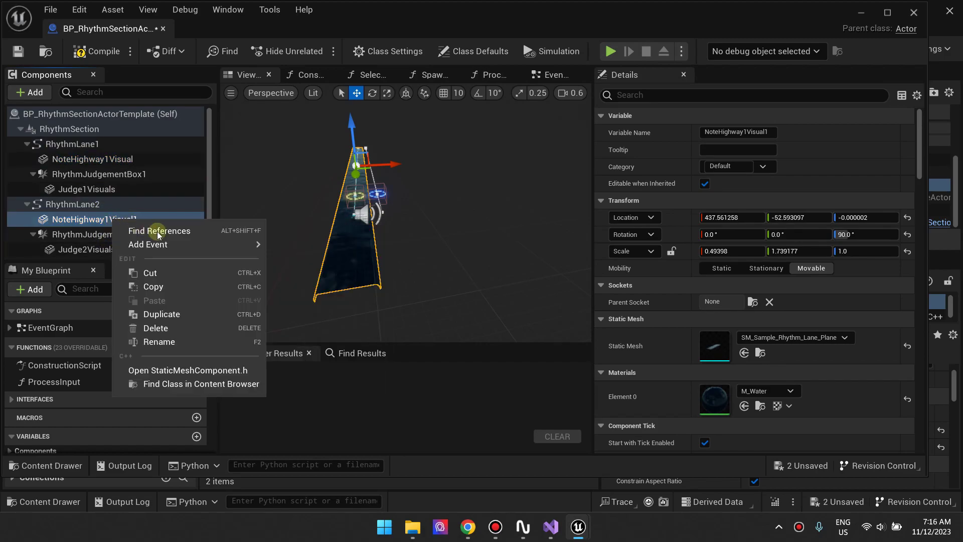
{"action": "left_click", "coordinate": [189, 341]}
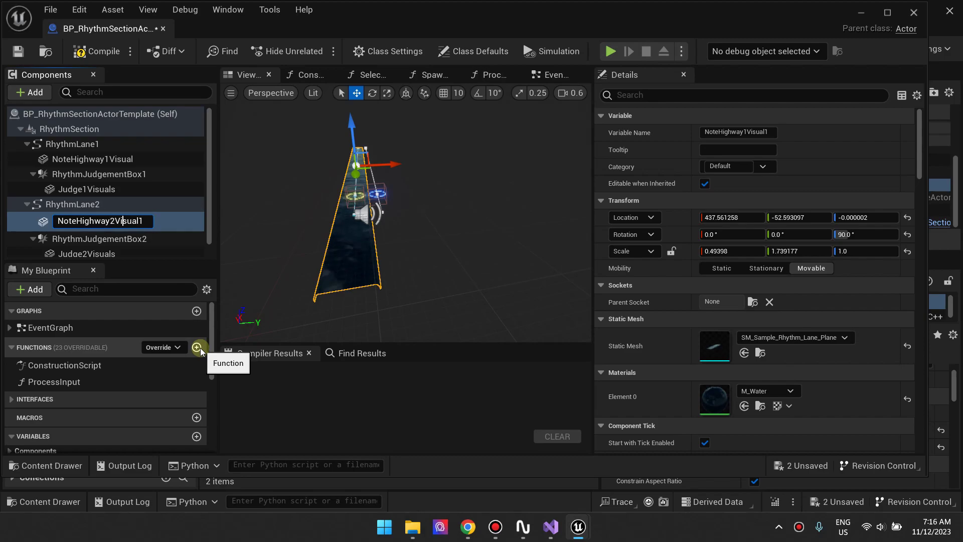
{"action": "key", "text": "Return"}
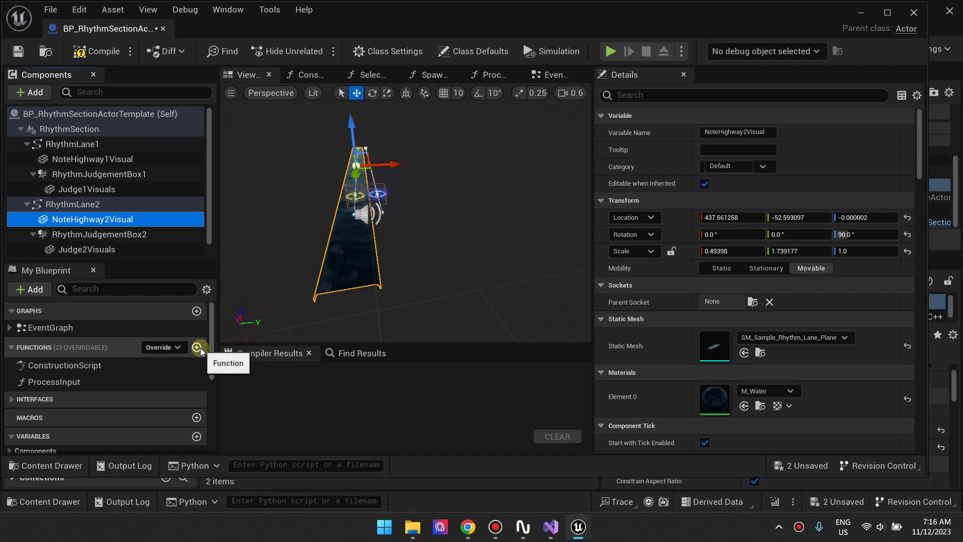
{"action": "left_click_drag", "start_coordinate": [387, 161], "coordinate": [408, 172]}
{"action": "right_click_drag", "start_coordinate": [403, 274], "coordinate": [392, 264]}
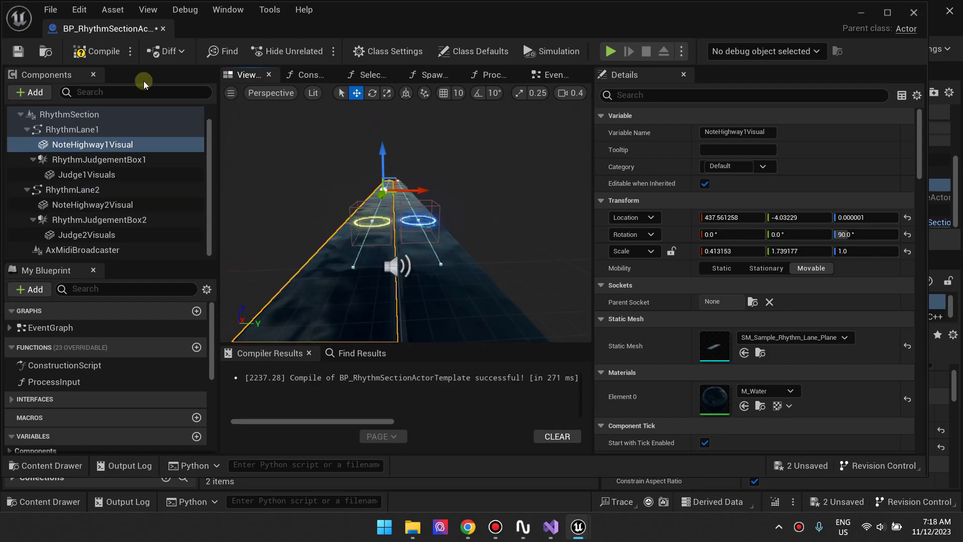
Compile and save the rhythm section Blueprint, then return to the Beatstar_clone level.
{"action": "left_click", "coordinate": [96, 51]}
{"action": "left_click", "coordinate": [19, 52]}
{"action": "left_click", "coordinate": [861, 12]}
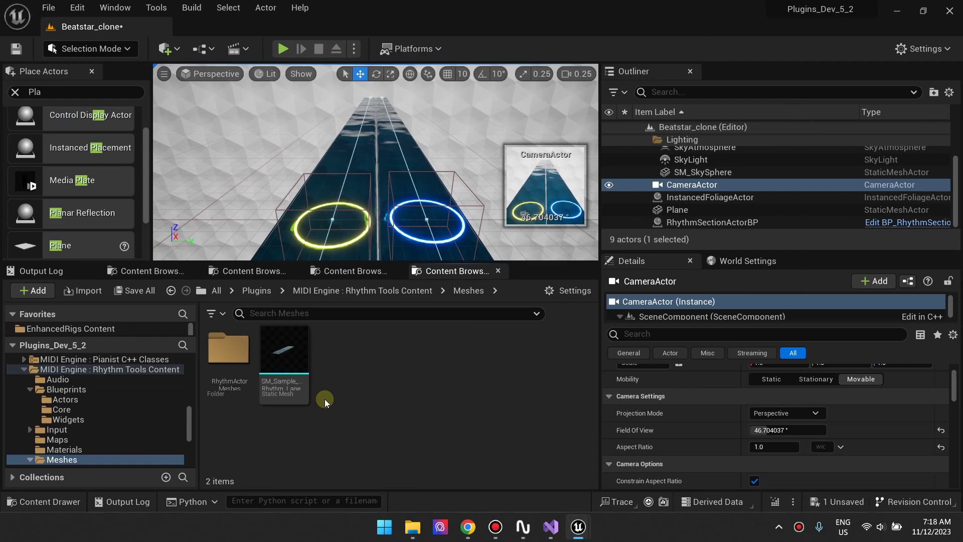
{"action": "right_click_drag", "start_coordinate": [365, 145], "coordinate": [366, 144]}
Play the level, pause it, and briefly check the Beatstar reference images.
{"action": "left_click", "coordinate": [282, 49]}
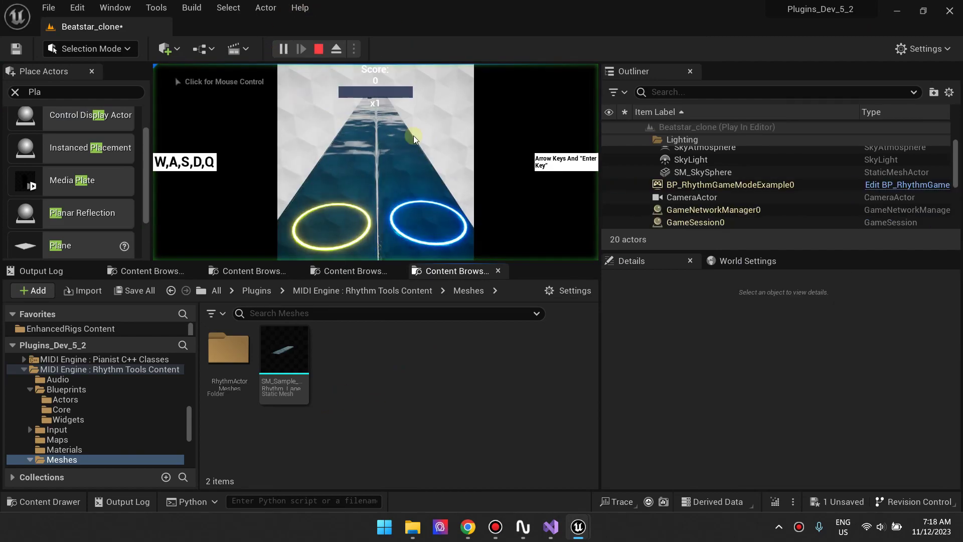
{"action": "left_click", "coordinate": [286, 51]}
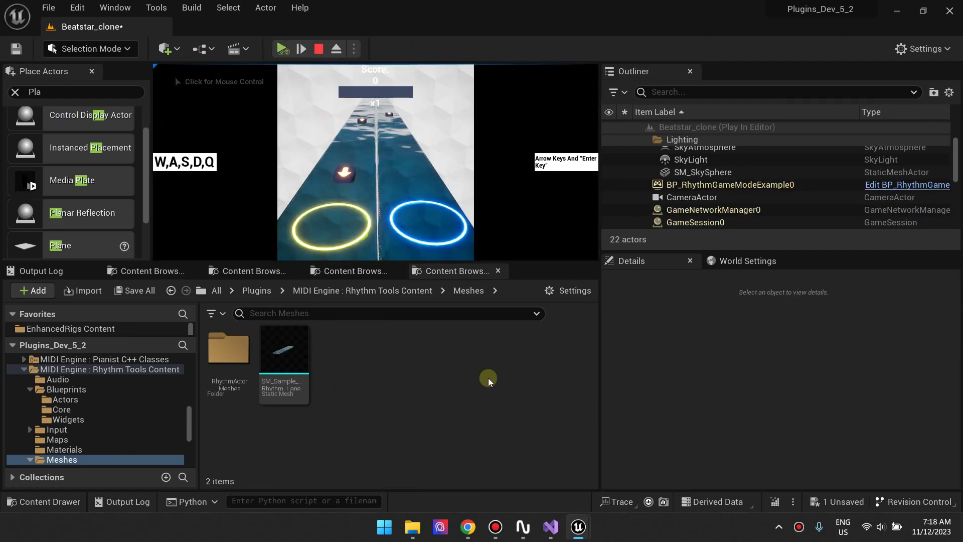
{"action": "left_click", "coordinate": [476, 441]}
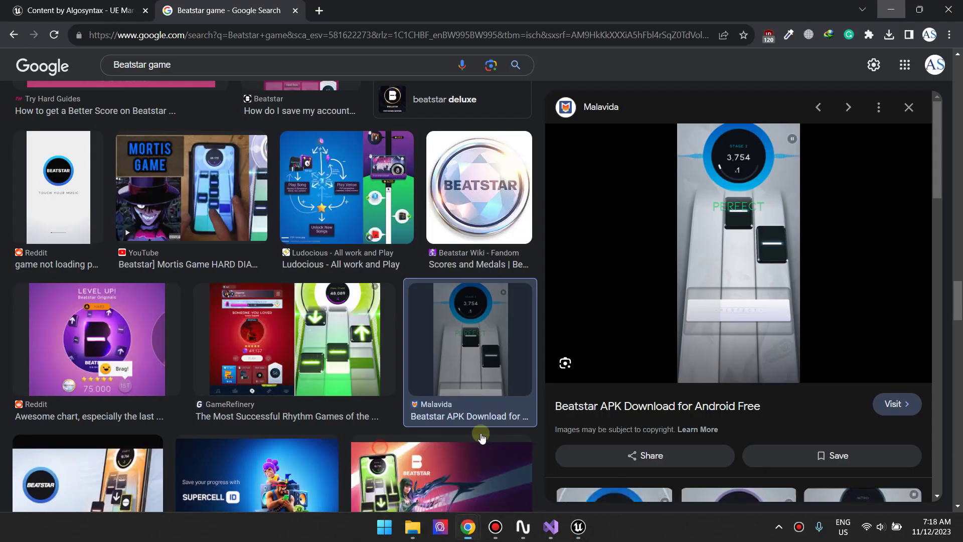
{"action": "left_click", "coordinate": [901, 10]}
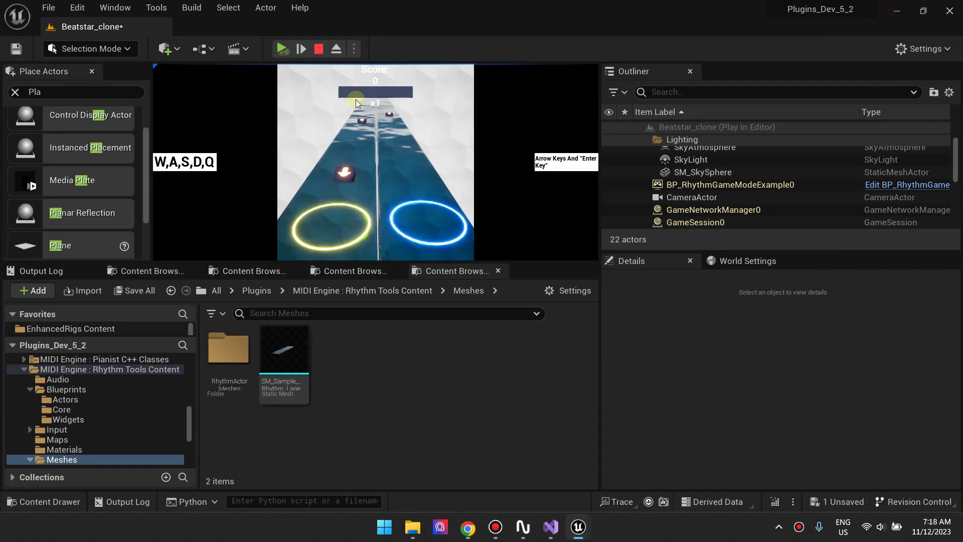
Stop the playtest and create a new material named HighwayMat in the Meshes folder.
{"action": "left_click", "coordinate": [317, 49]}
{"action": "right_click", "coordinate": [341, 390]}
{"action": "left_click", "coordinate": [433, 263]}
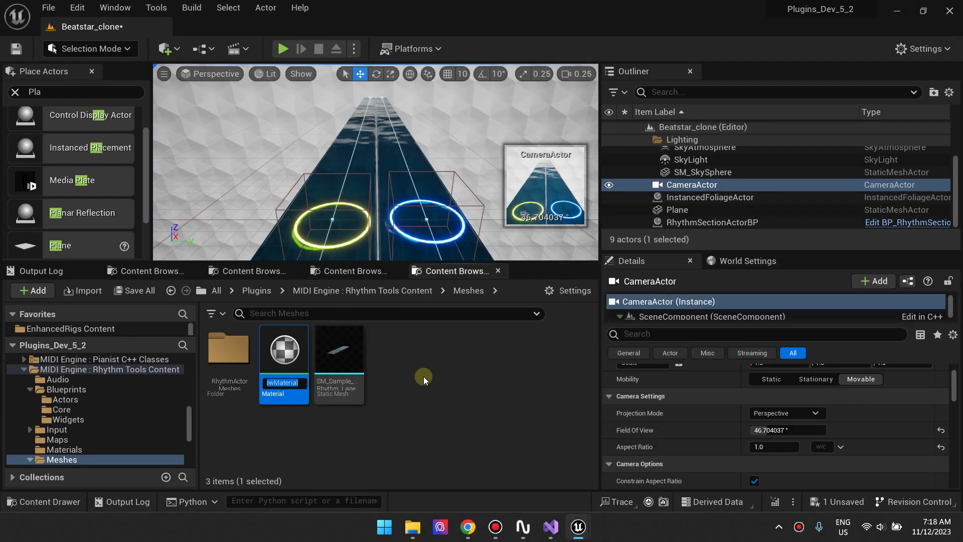
{"action": "type", "text": "Hi"}
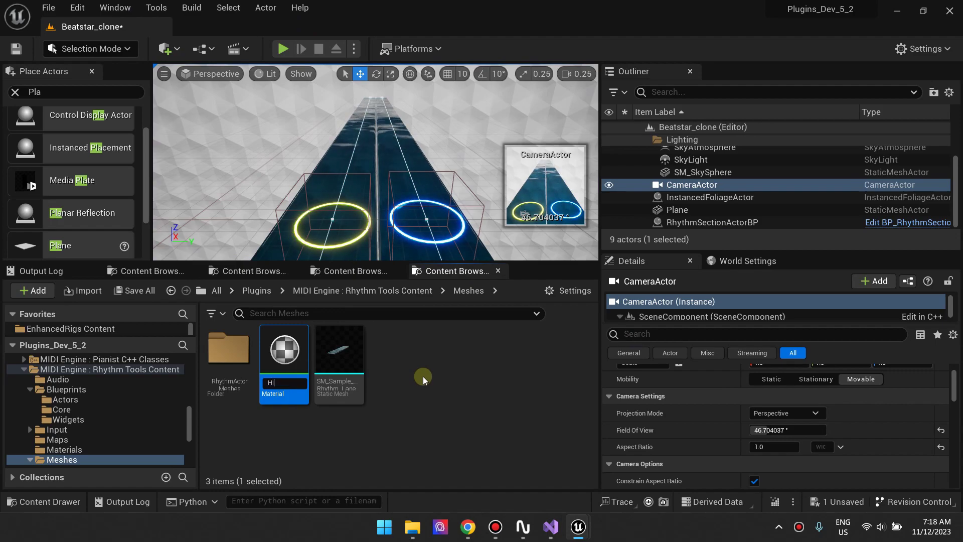
{"action": "type", "text": "ghwayMa"}
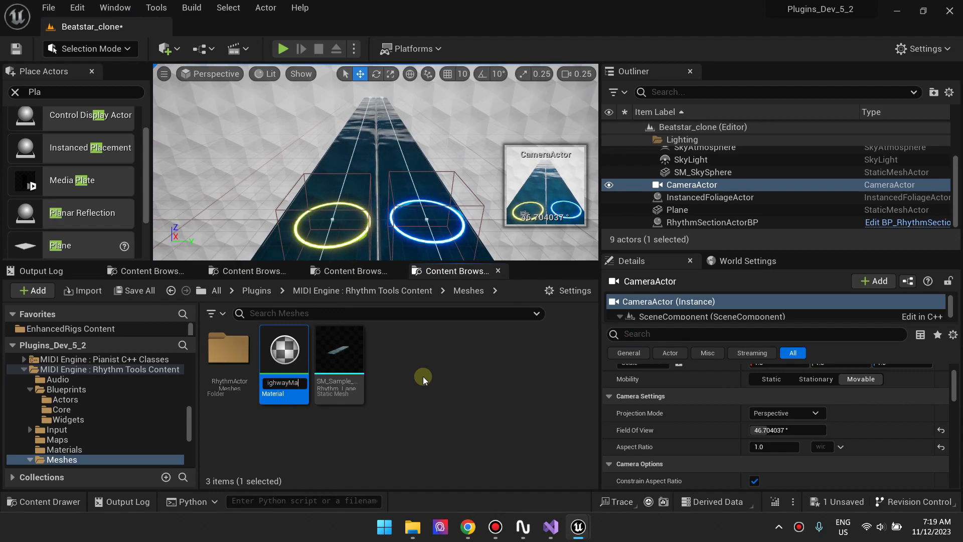
{"action": "type", "text": "t"}
{"action": "key", "text": "Return"}
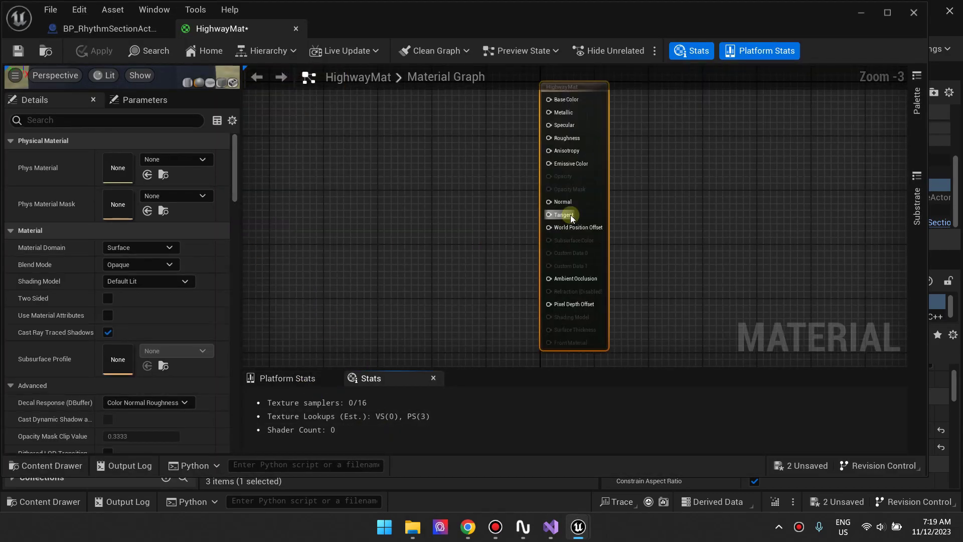
Wire a Constant3Vector node into HighwayMat's Base Color.
{"action": "left_click", "coordinate": [245, 481]}
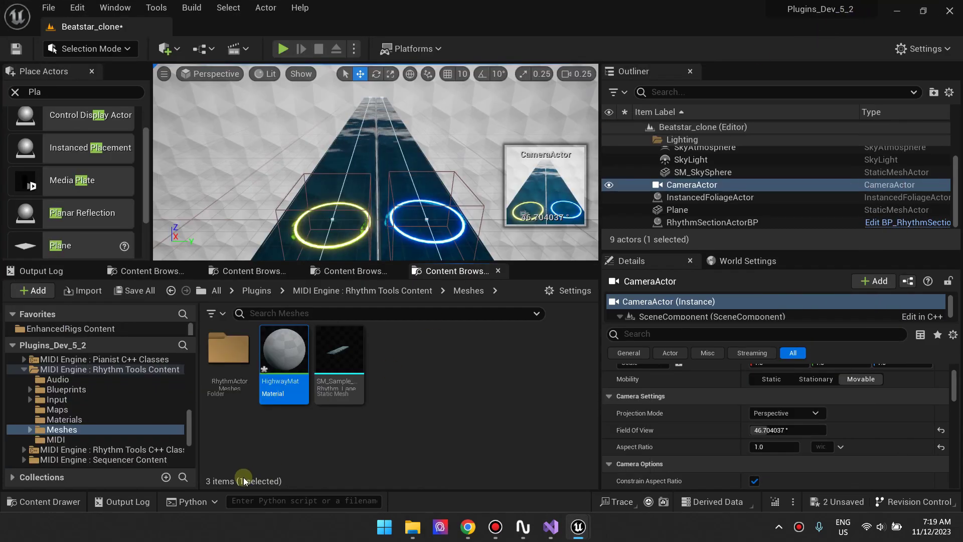
{"action": "double_click", "coordinate": [282, 396]}
{"action": "left_click", "coordinate": [505, 216]}
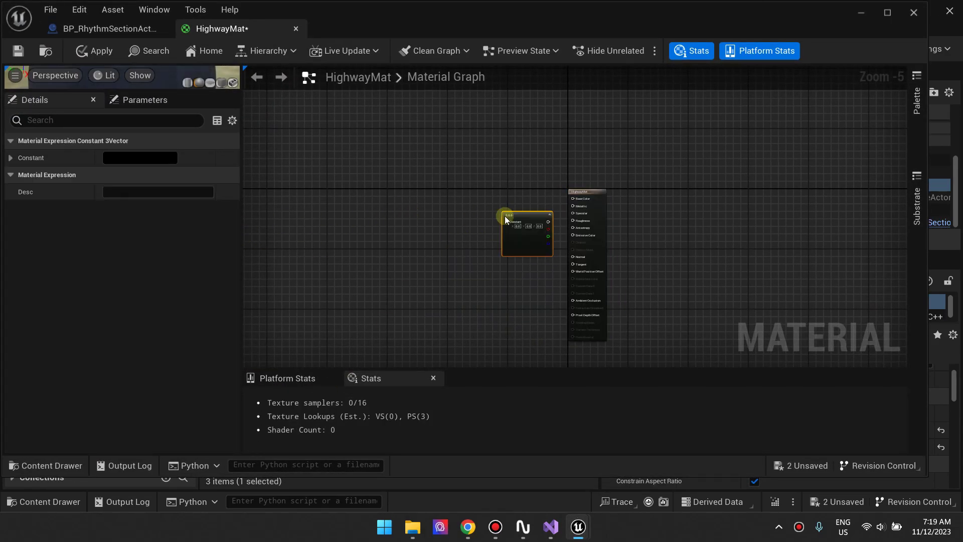
{"action": "scroll", "coordinate": [526, 208], "scroll_direction": "up", "scroll_amount": 3}
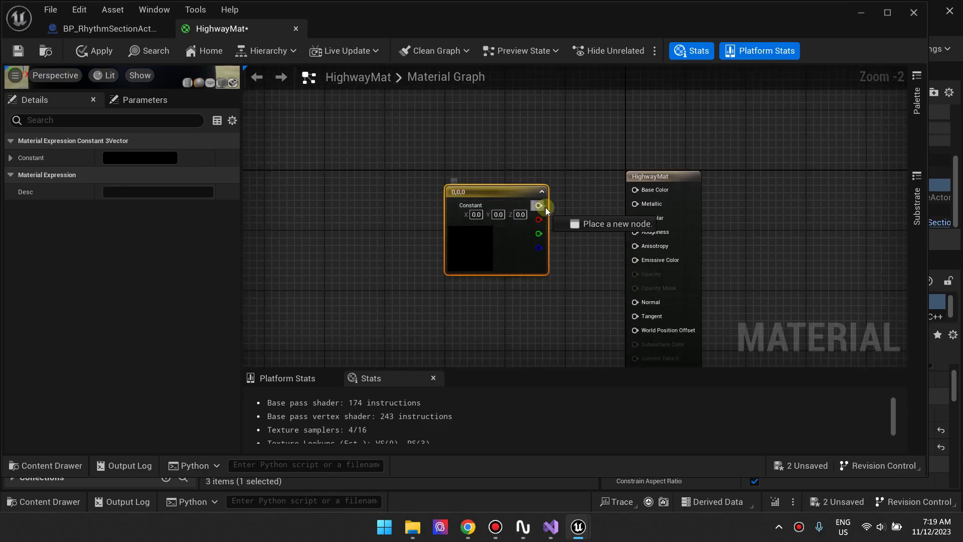
{"action": "left_click_drag", "start_coordinate": [545, 207], "coordinate": [643, 192]}
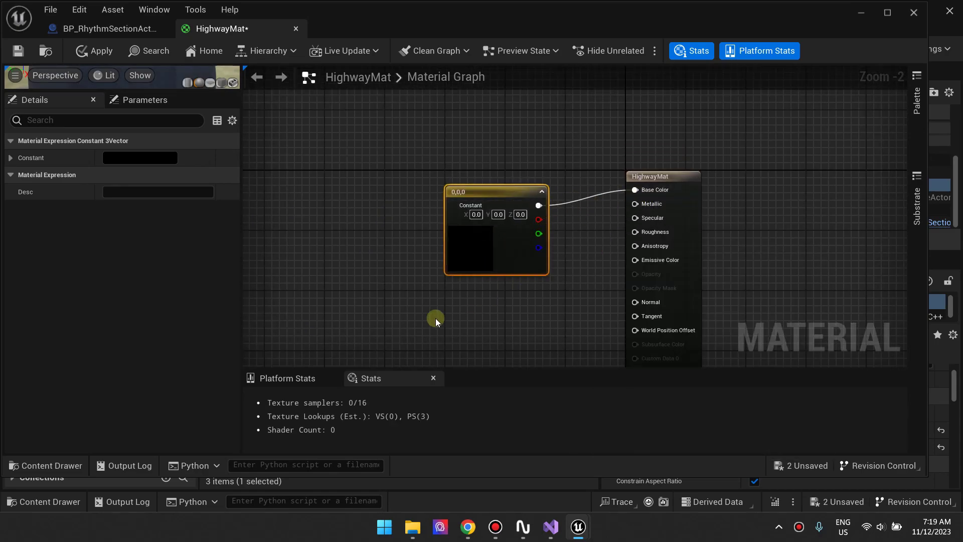
Set the constant's colour to a neutral light grey at brightness 0.525.
{"action": "left_click", "coordinate": [146, 156]}
{"action": "left_click_drag", "start_coordinate": [335, 217], "coordinate": [335, 213]}
{"action": "left_click", "coordinate": [220, 264]}
{"action": "left_click", "coordinate": [224, 266]}
{"action": "left_click", "coordinate": [335, 243]}
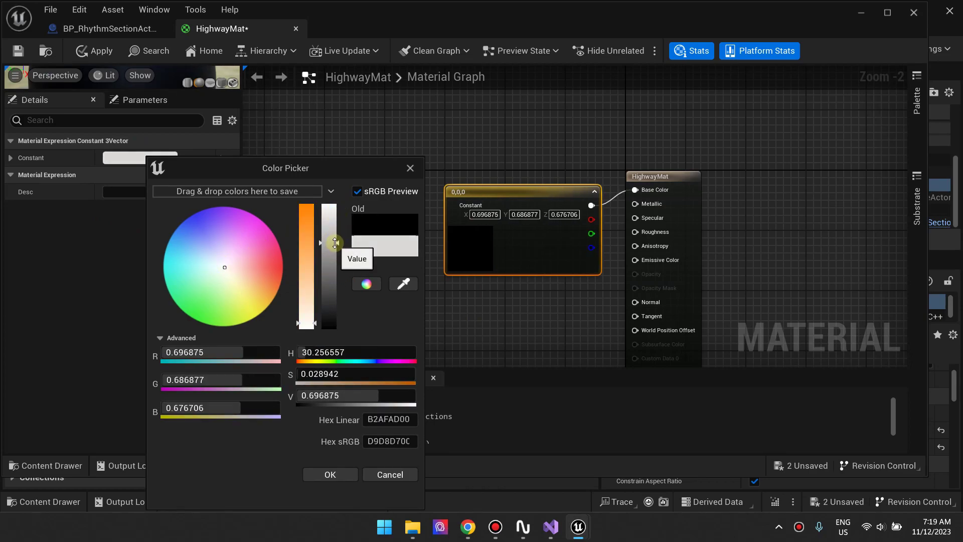
{"action": "left_click", "coordinate": [331, 474]}
{"action": "scroll", "coordinate": [290, 163], "scroll_direction": "up", "scroll_amount": 1}
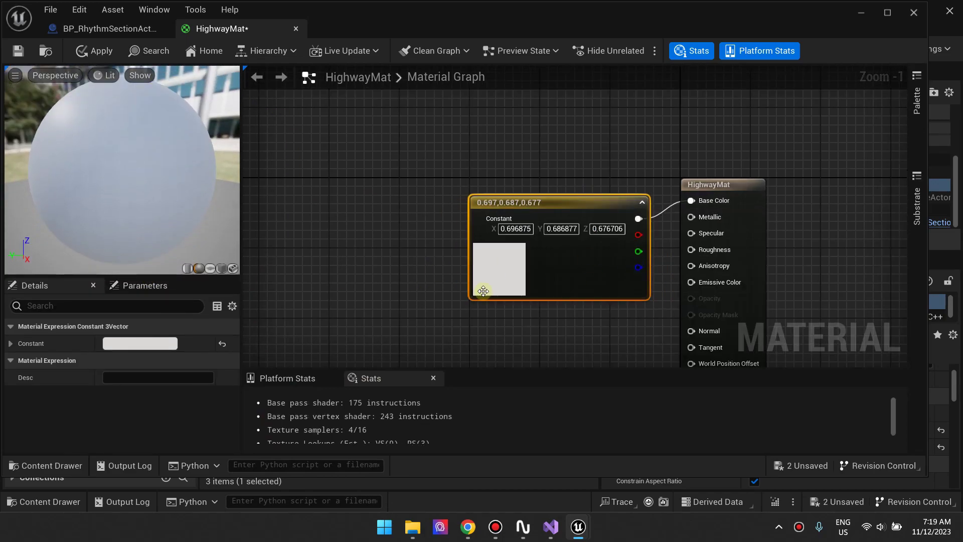
{"action": "left_click", "coordinate": [150, 345]}
{"action": "left_click", "coordinate": [303, 281]}
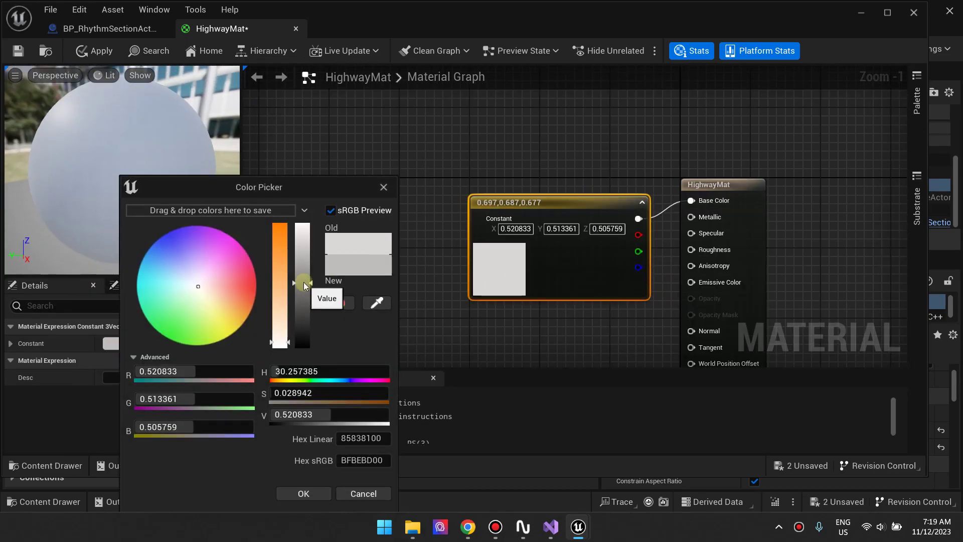
{"action": "left_click", "coordinate": [302, 491]}
Apply HighwayMat and assign it as NoteHighway1Visual's Element 0 material.
{"action": "left_click", "coordinate": [93, 52]}
{"action": "left_click", "coordinate": [109, 29]}
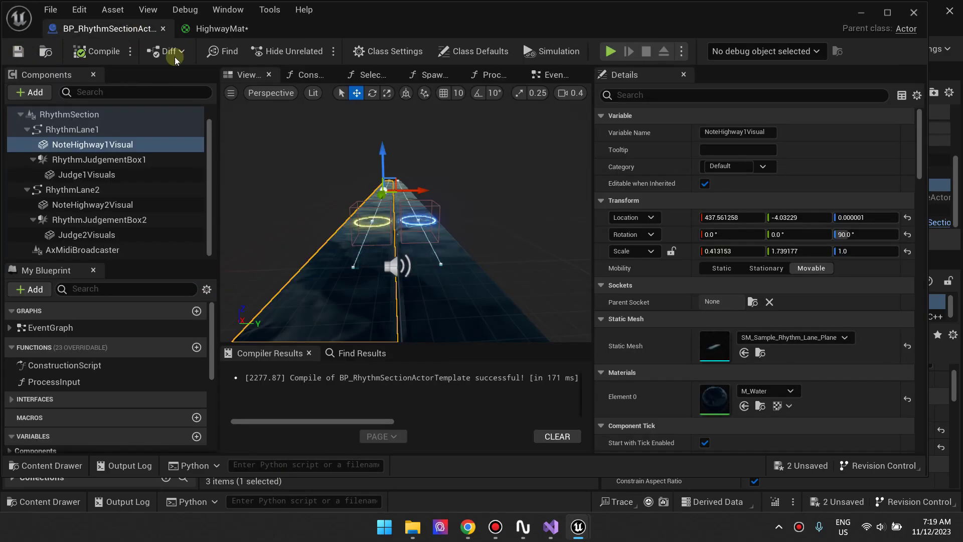
{"action": "left_click", "coordinate": [781, 331]}
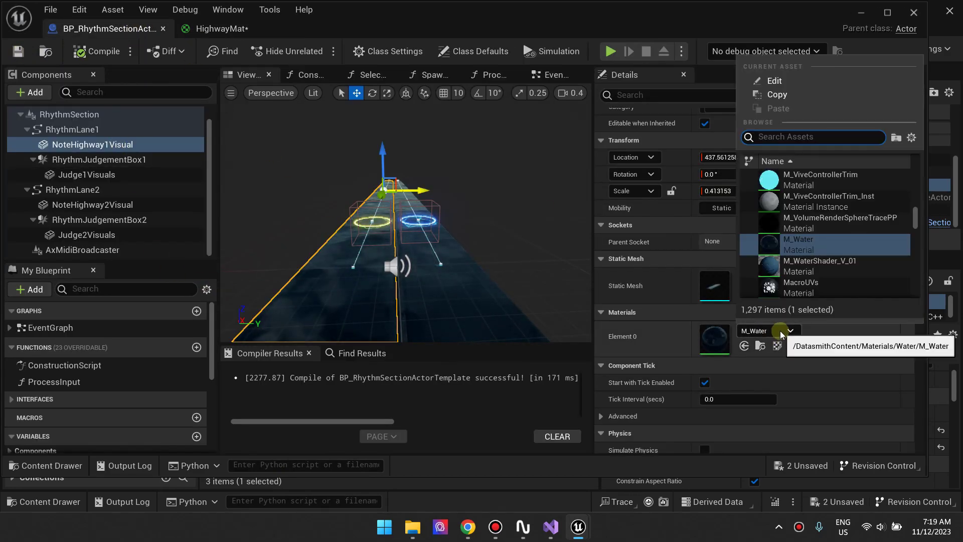
{"action": "type", "text": "HighwayM"}
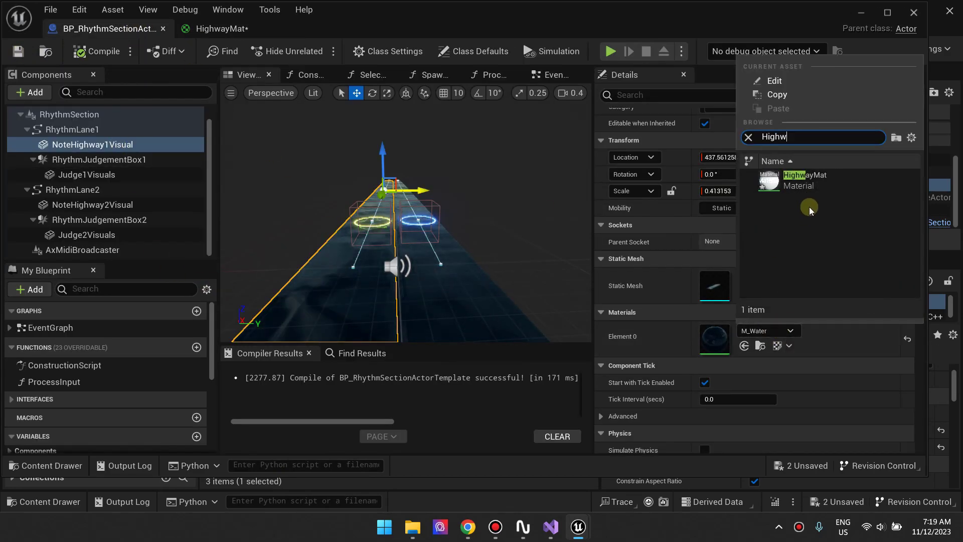
{"action": "left_click", "coordinate": [770, 180]}
Assign HighwayMat to NoteHighway2Visual and recompile the rhythm section blueprint.
{"action": "left_click", "coordinate": [93, 205]}
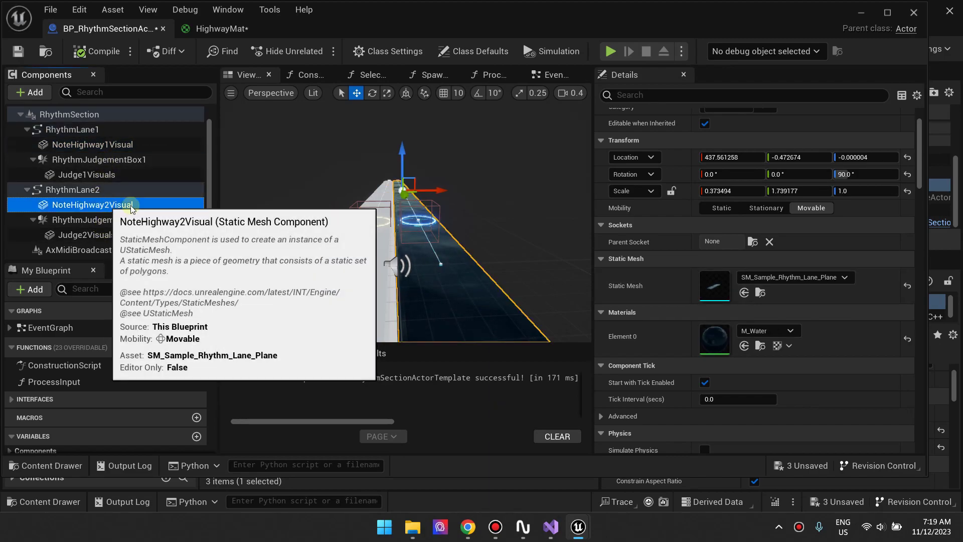
{"action": "left_click", "coordinate": [767, 331]}
{"action": "type", "text": "Highway"}
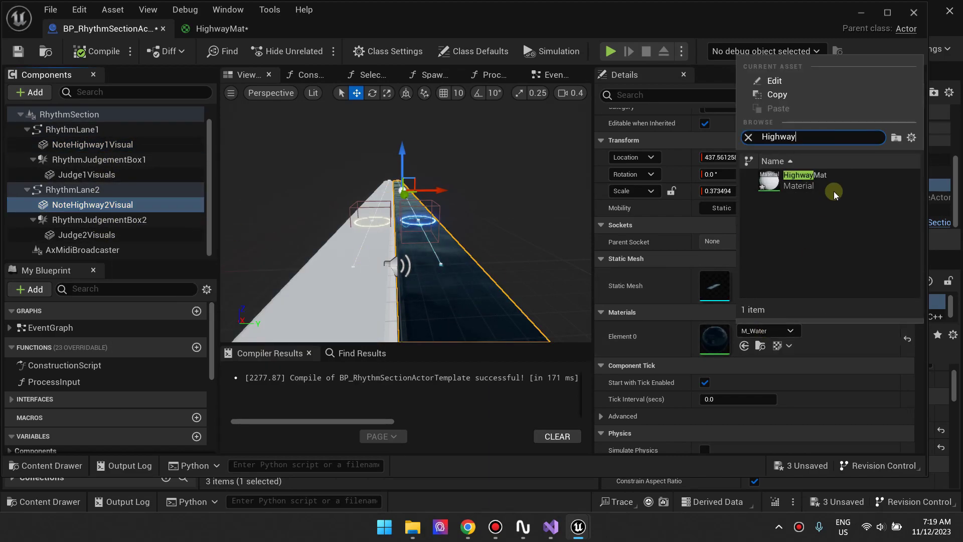
{"action": "left_click", "coordinate": [832, 190]}
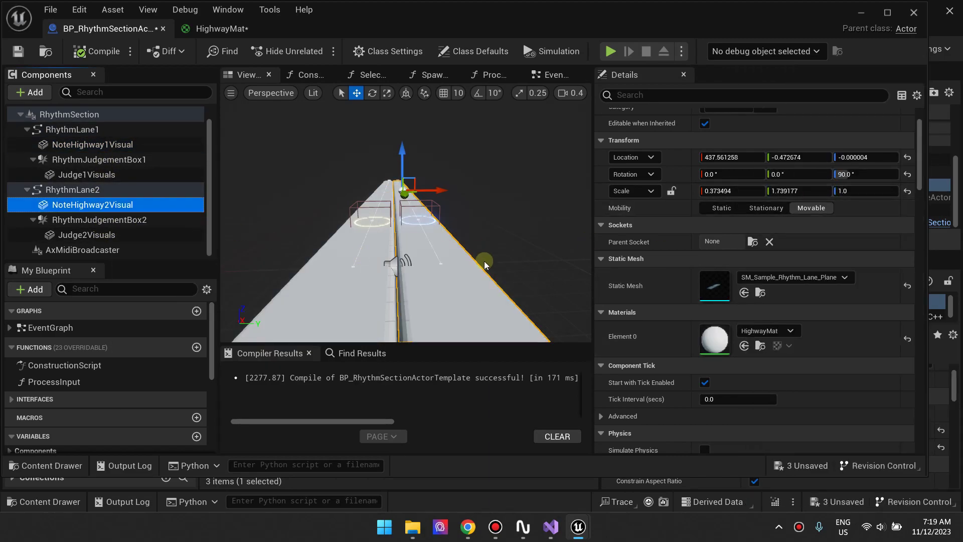
{"action": "left_click", "coordinate": [78, 54]}
{"action": "scroll", "coordinate": [366, 258], "scroll_direction": "up", "scroll_amount": 3}
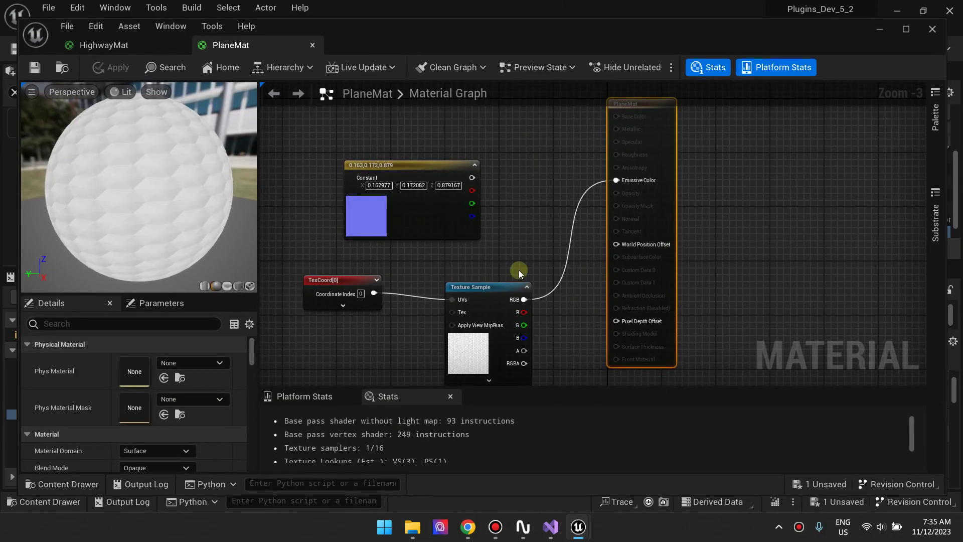
Route PlaneMat's hexagon texture and constant through a Multiply node into Emissive Color.
{"action": "left_click", "coordinate": [455, 167]}
{"action": "right_click", "coordinate": [522, 192]}
{"action": "type", "text": "mult"}
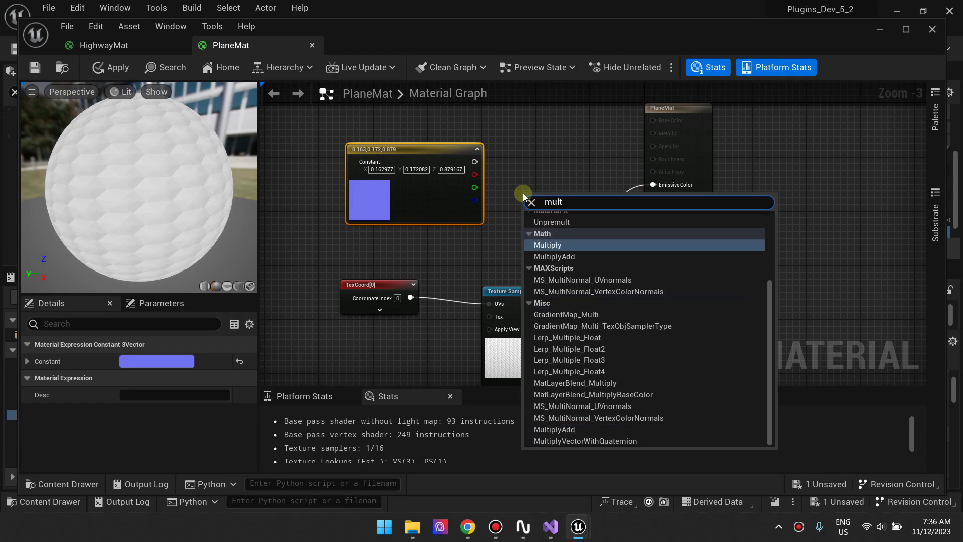
{"action": "left_click", "coordinate": [556, 242]}
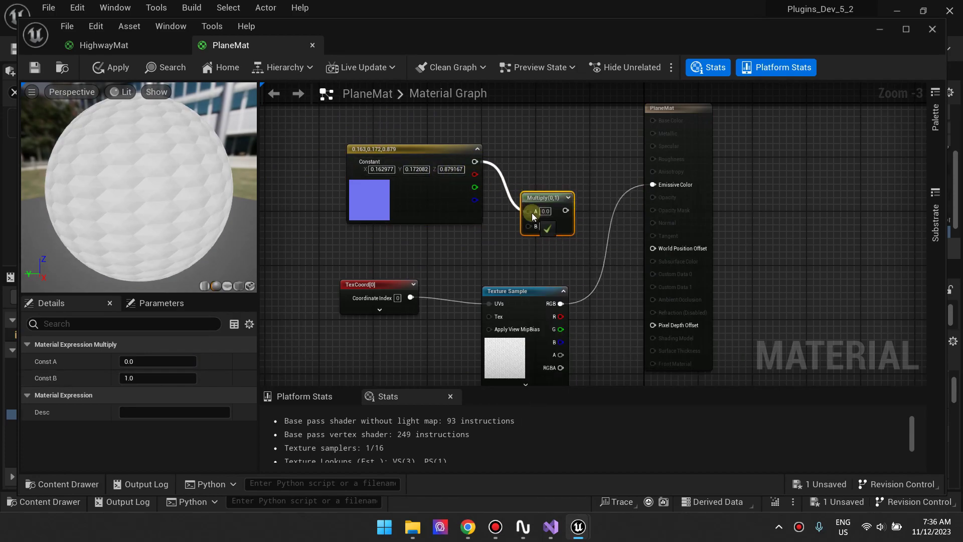
{"action": "left_click_drag", "start_coordinate": [561, 304], "coordinate": [653, 185]}
{"action": "left_click", "coordinate": [118, 67]}
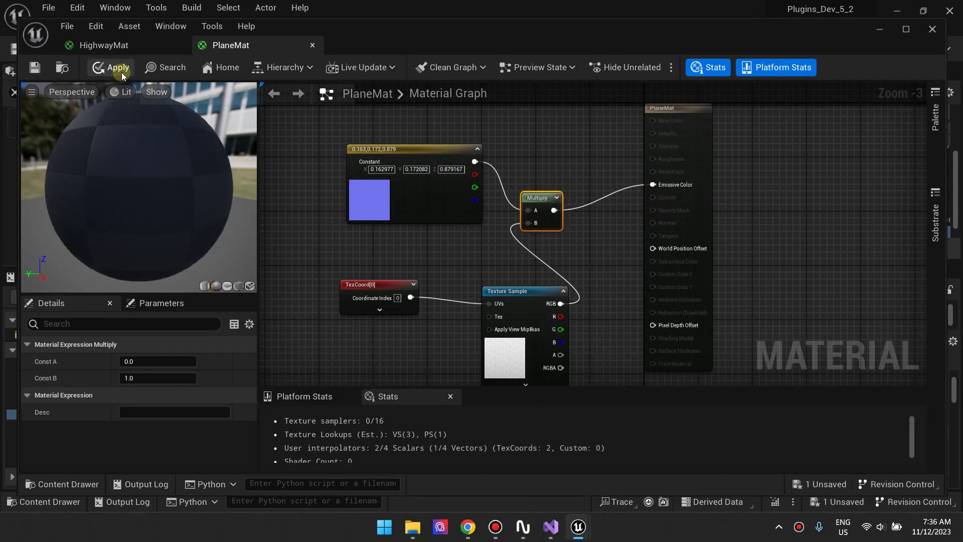
Change PlaneMat's constant to a darker blue and apply the material.
{"action": "left_click", "coordinate": [369, 199]}
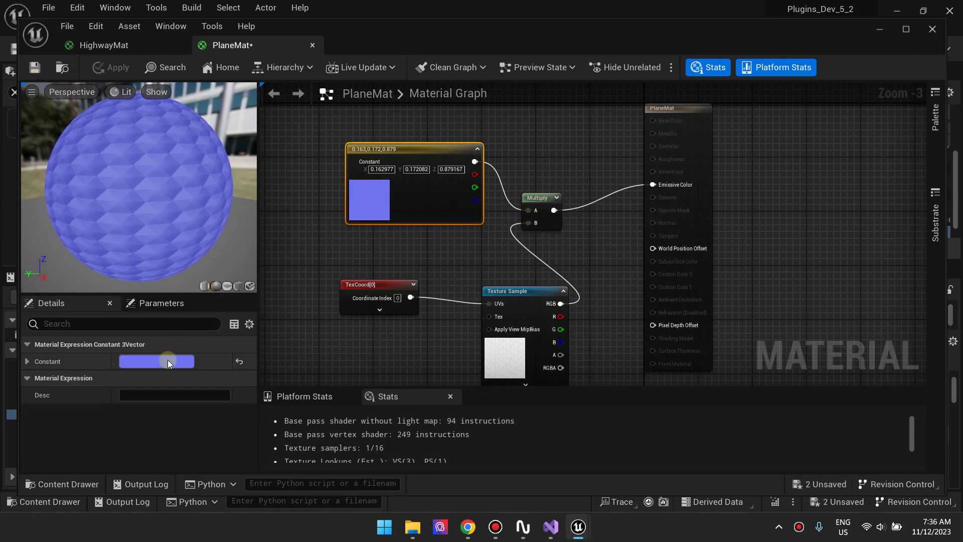
{"action": "left_click", "coordinate": [161, 361]}
{"action": "left_click", "coordinate": [227, 250]}
{"action": "left_click", "coordinate": [352, 493]}
{"action": "left_click", "coordinate": [168, 361]}
{"action": "left_click_drag", "start_coordinate": [357, 266], "coordinate": [357, 301]}
{"action": "left_click", "coordinate": [223, 244]}
{"action": "left_click_drag", "start_coordinate": [224, 244], "coordinate": [223, 240]}
{"action": "left_click", "coordinate": [357, 493]}
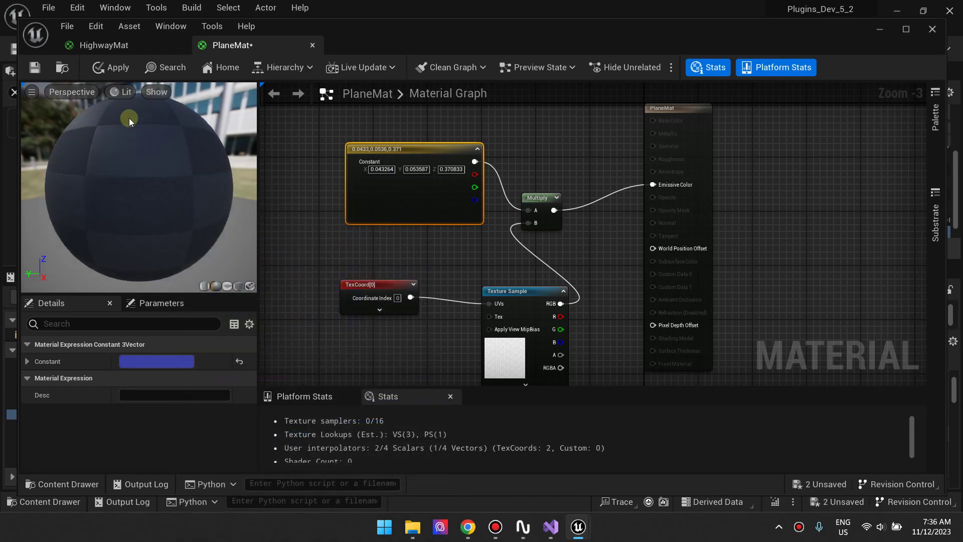
{"action": "left_click", "coordinate": [114, 69]}
Lighten the constant to blue (0.19125, 0.28458, 0.85), apply it, and playtest the level.
{"action": "left_click_drag", "start_coordinate": [645, 31], "coordinate": [704, 135]}
{"action": "left_click", "coordinate": [214, 465]}
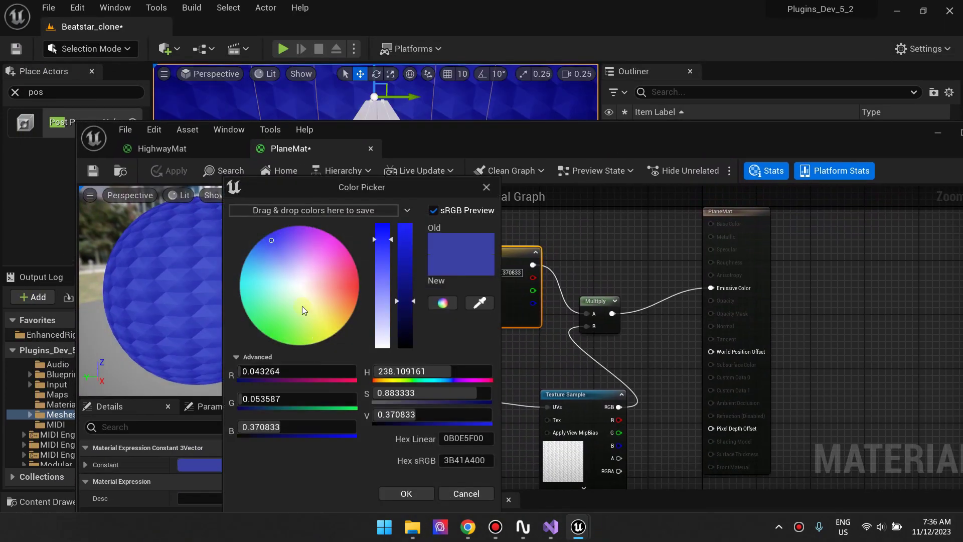
{"action": "left_click_drag", "start_coordinate": [302, 306], "coordinate": [281, 263]}
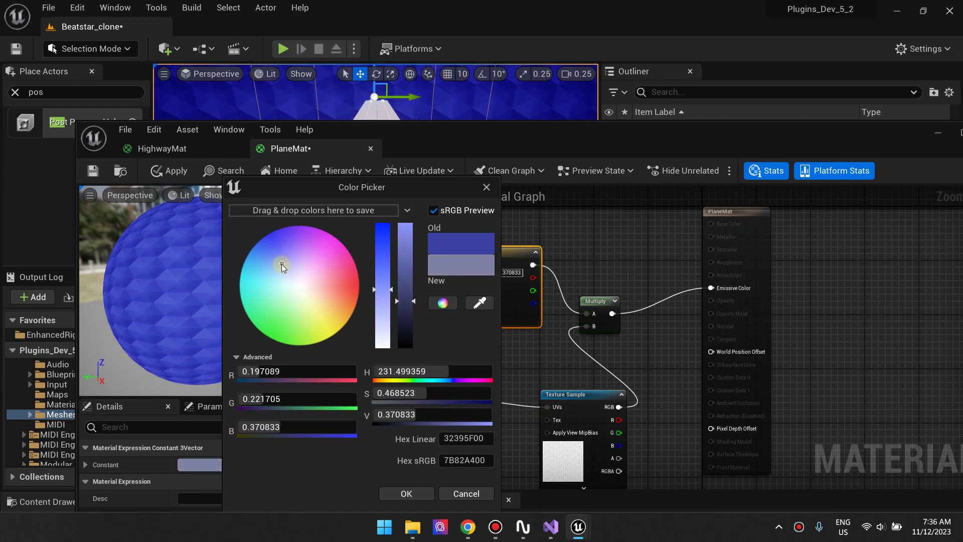
{"action": "left_click_drag", "start_coordinate": [404, 278], "coordinate": [382, 251]}
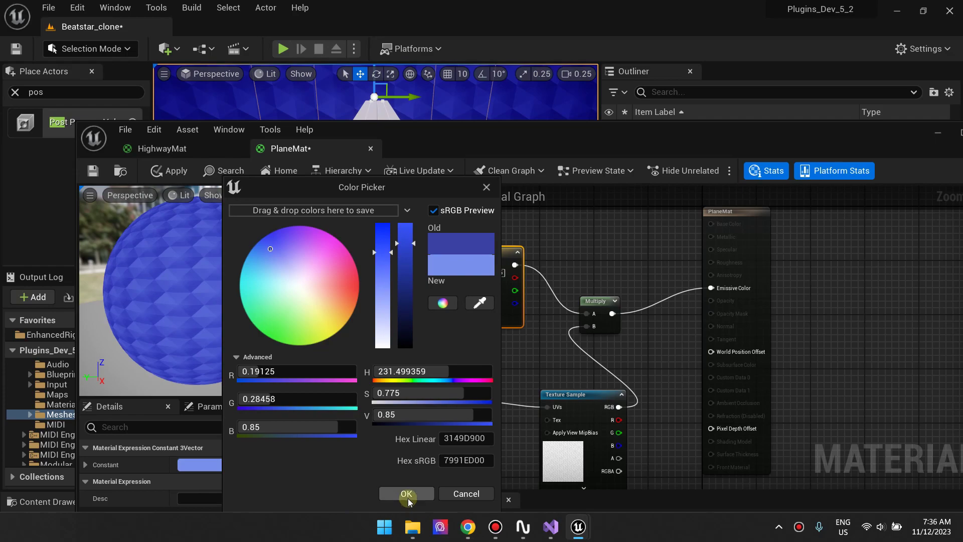
{"action": "left_click", "coordinate": [406, 493]}
{"action": "left_click", "coordinate": [169, 171]}
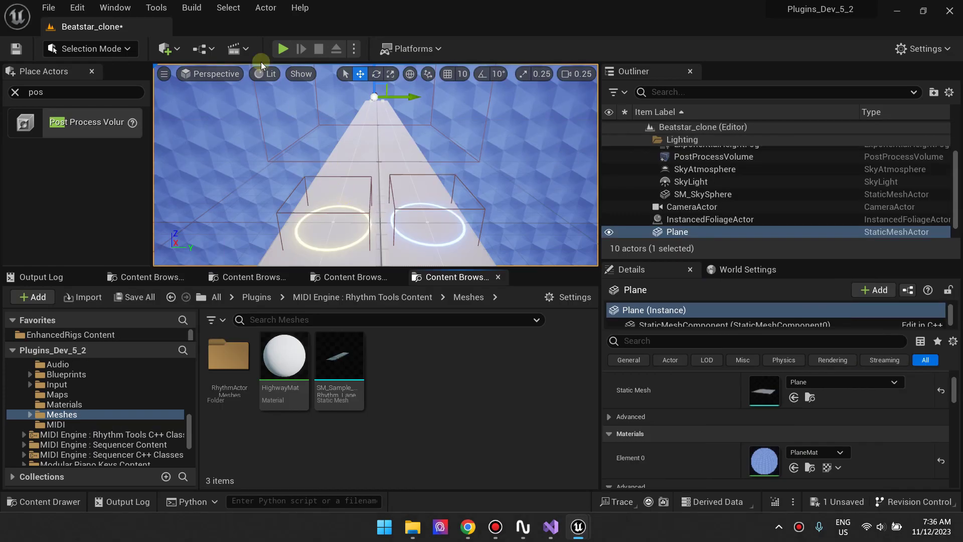
{"action": "left_click", "coordinate": [283, 49]}
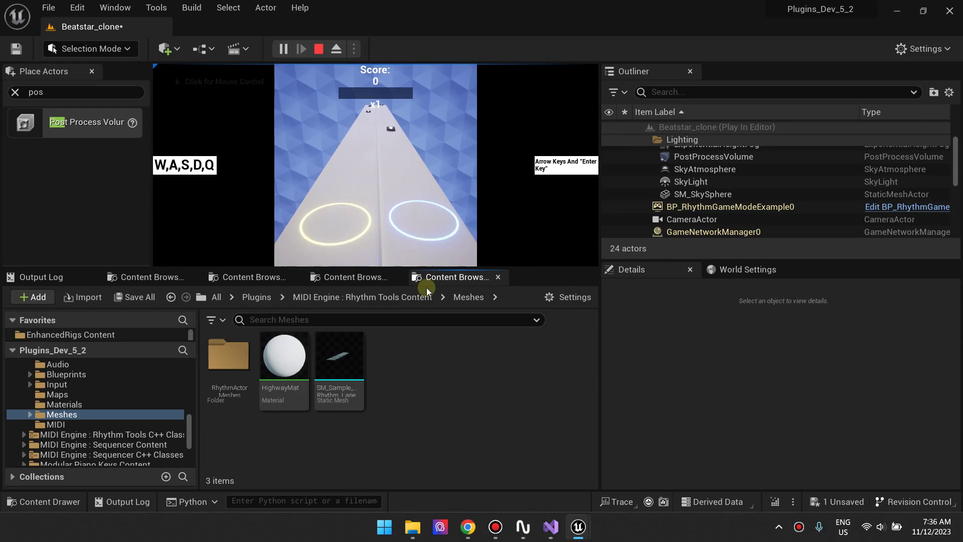
Enlarge the game view to preview the white highways on blue hexagons, then stop playing.
{"action": "left_click_drag", "start_coordinate": [429, 268], "coordinate": [418, 423]}
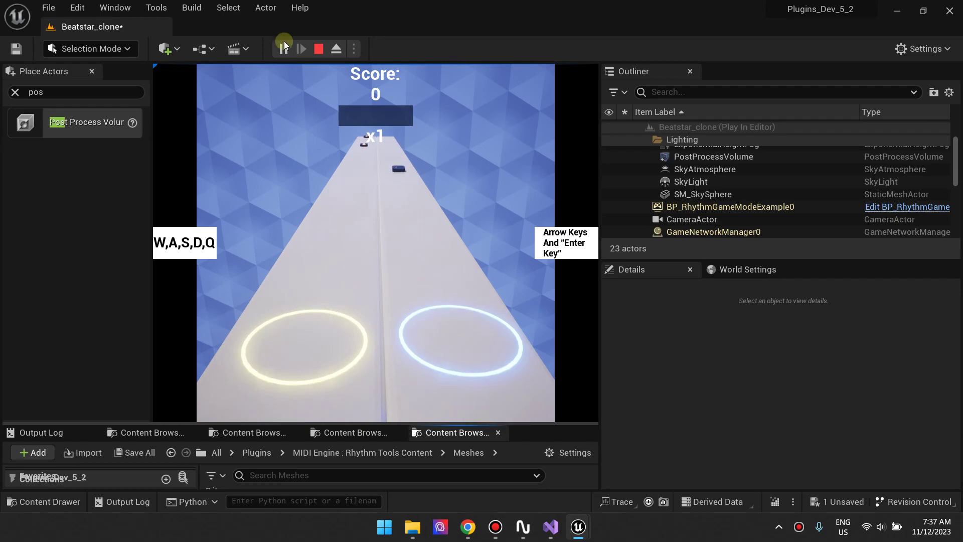
{"action": "left_click", "coordinate": [323, 50]}
In Chrome, close the YouTube search and UE5 auto-exposure video tabs, keeping Beatstar images.
{"action": "mouse_move", "coordinate": [468, 527]}
{"action": "left_click", "coordinate": [386, 452]}
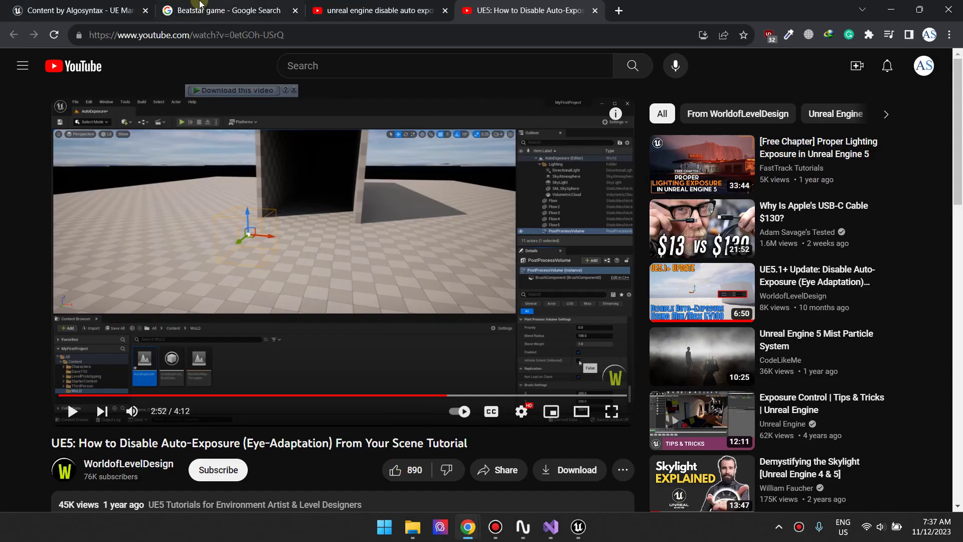
{"action": "left_click", "coordinate": [266, 6]}
{"action": "left_click", "coordinate": [395, 5]}
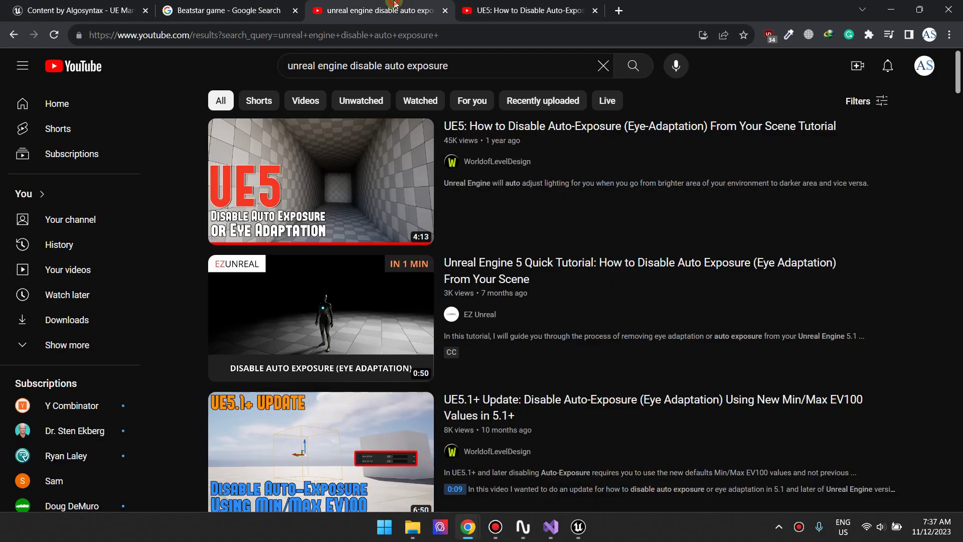
{"action": "left_click", "coordinate": [444, 10]}
{"action": "left_click", "coordinate": [445, 10]}
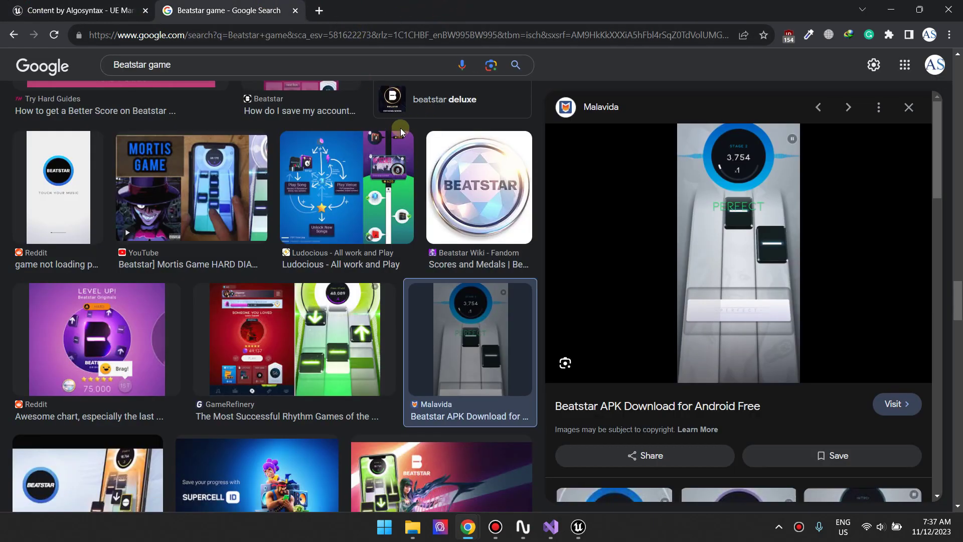